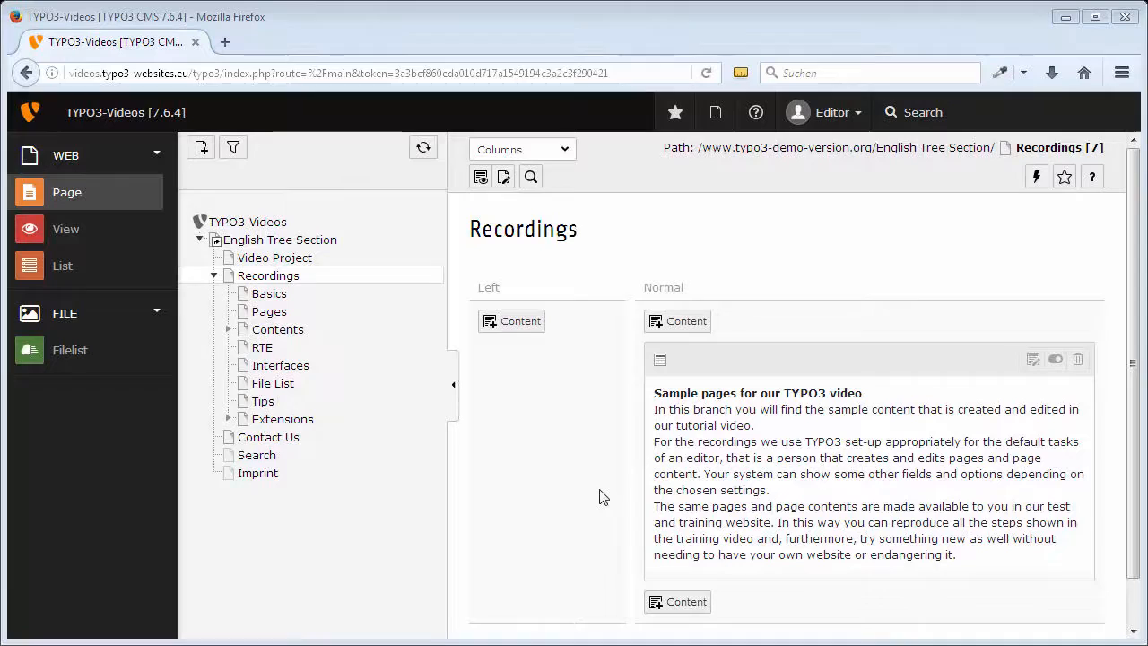
- Show Recordings as a record list, peeking at the Basics row and tree node context menus
left_click(57, 271)
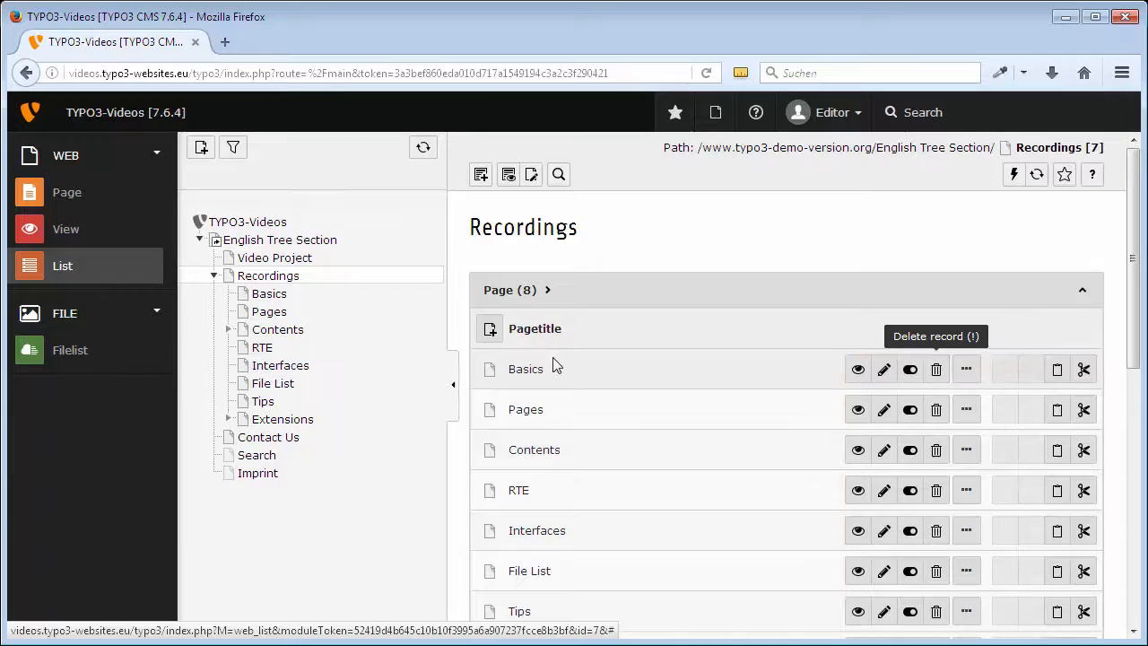
left_click(490, 370)
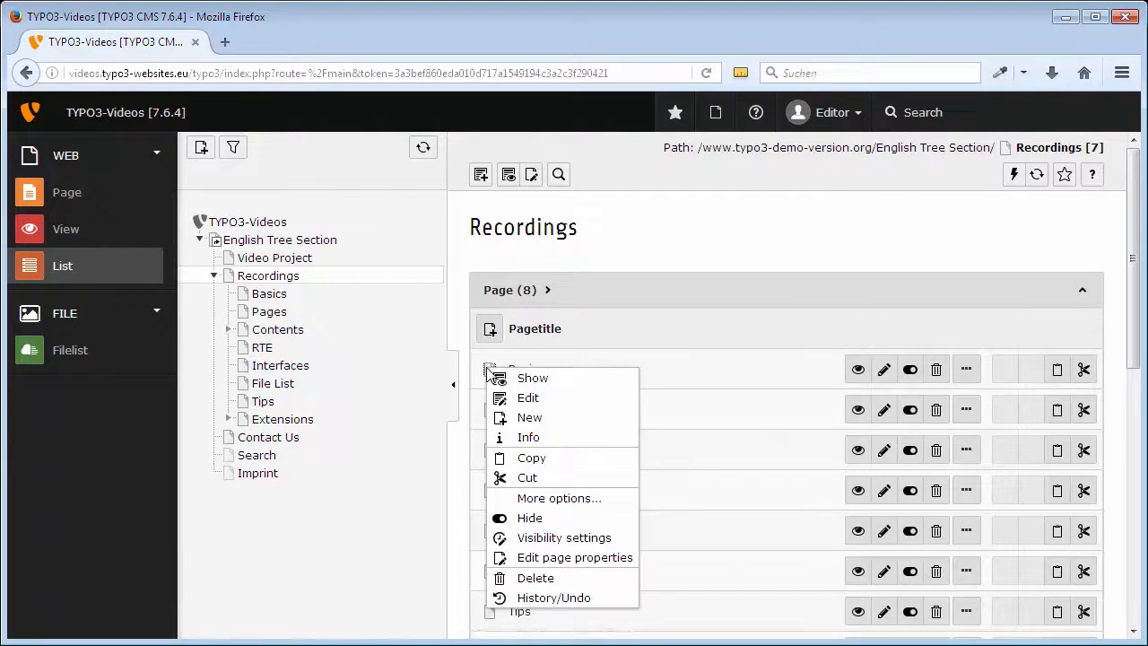
left_click(489, 369)
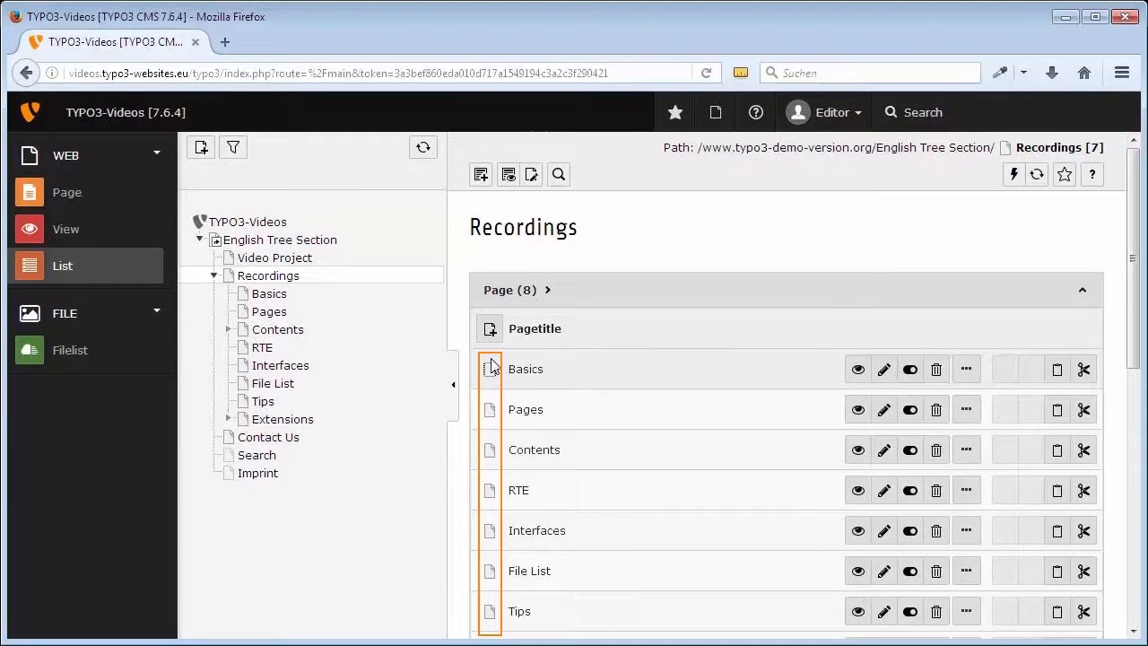
left_click(242, 294)
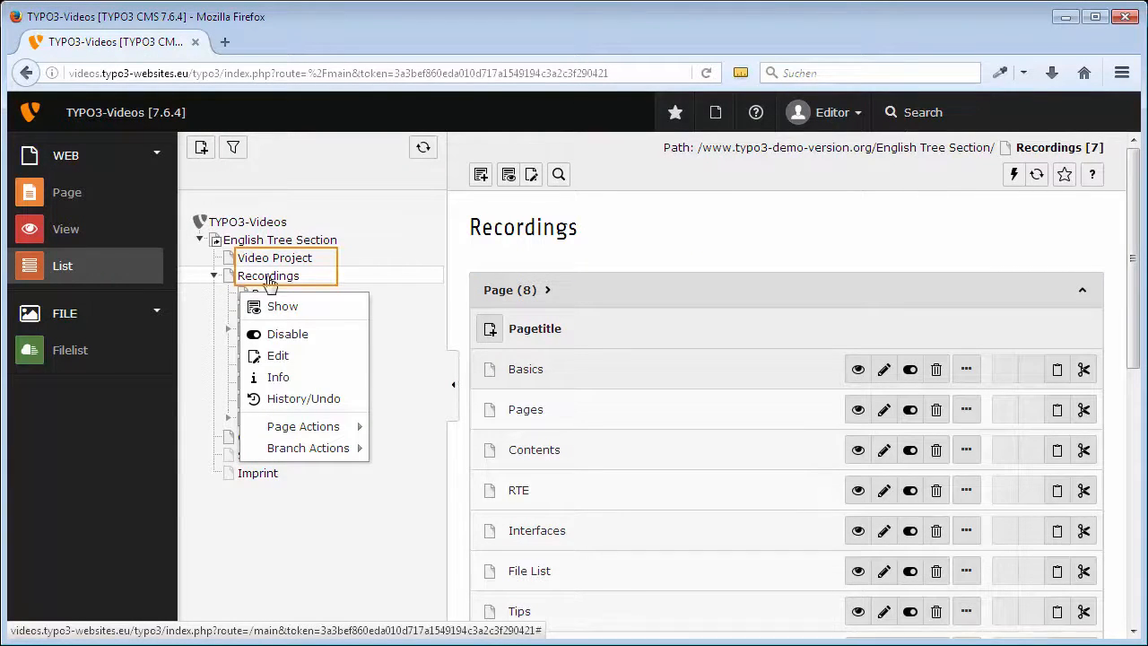
left_click(269, 275)
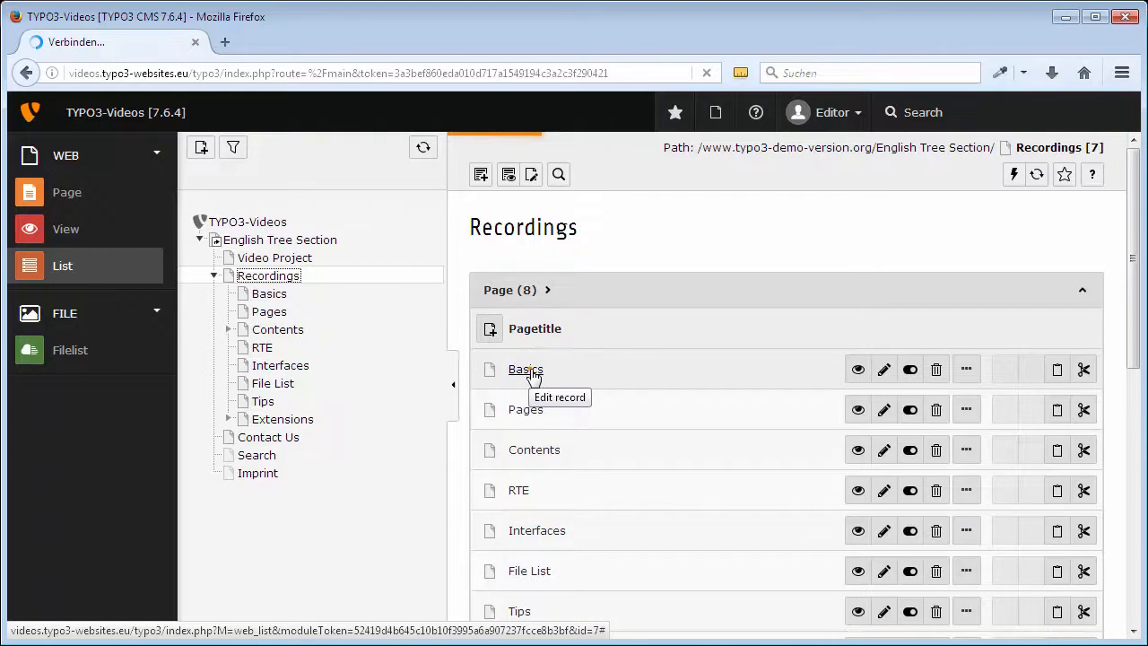
left_click(525, 370)
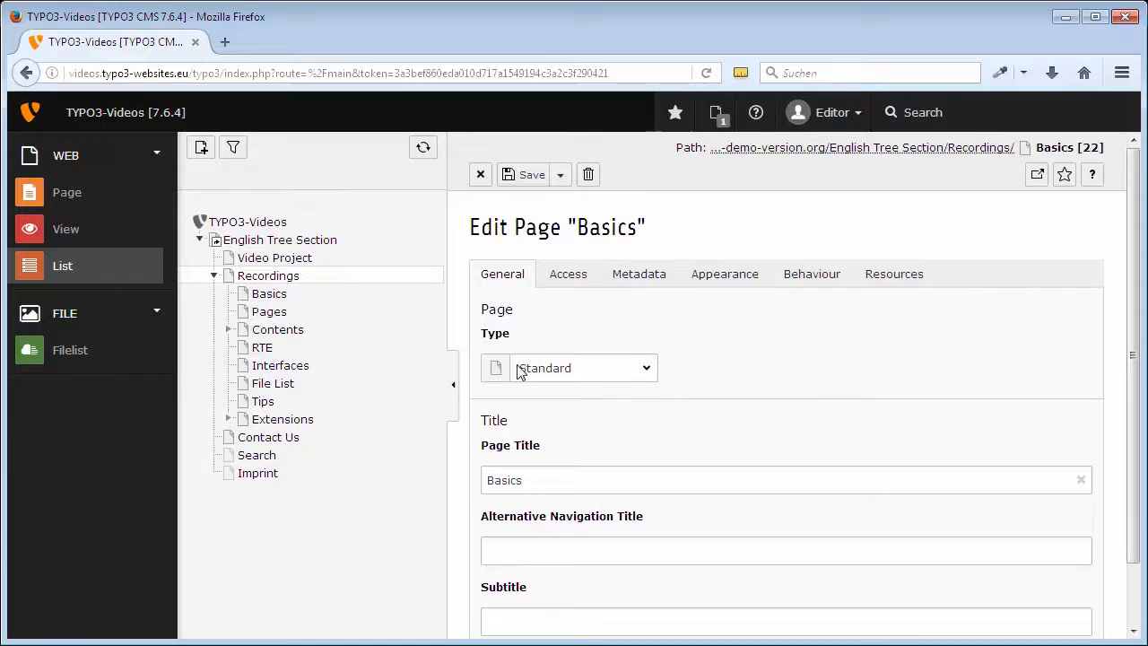
left_click(480, 175)
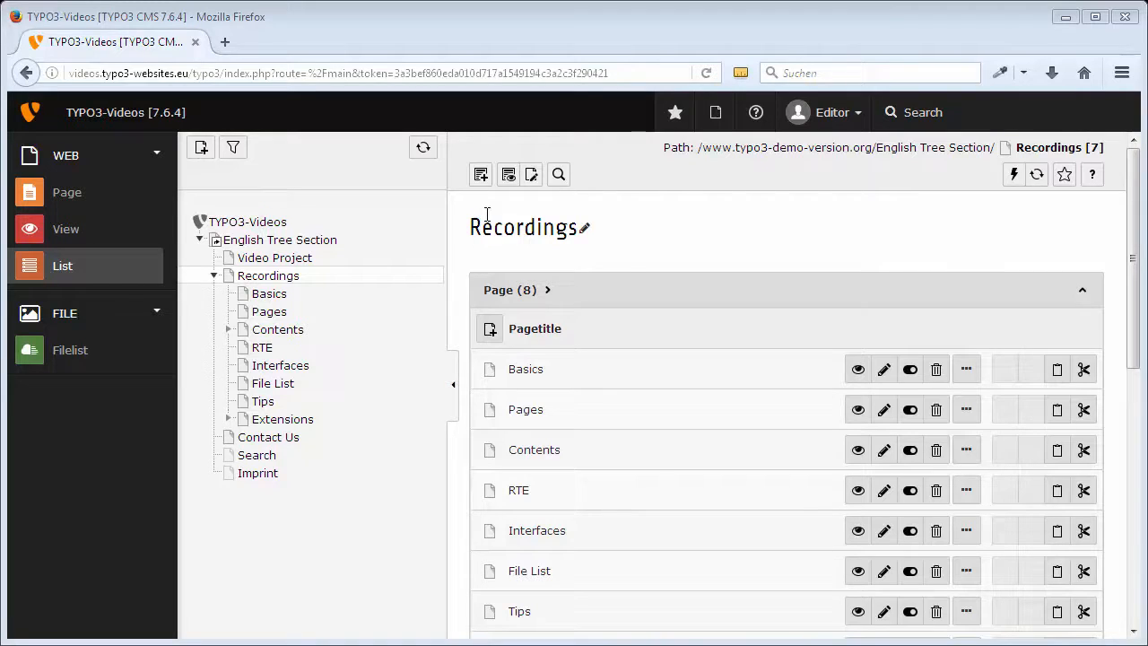
- Try the backend-wide search from the top bar and close its results
left_click(906, 112)
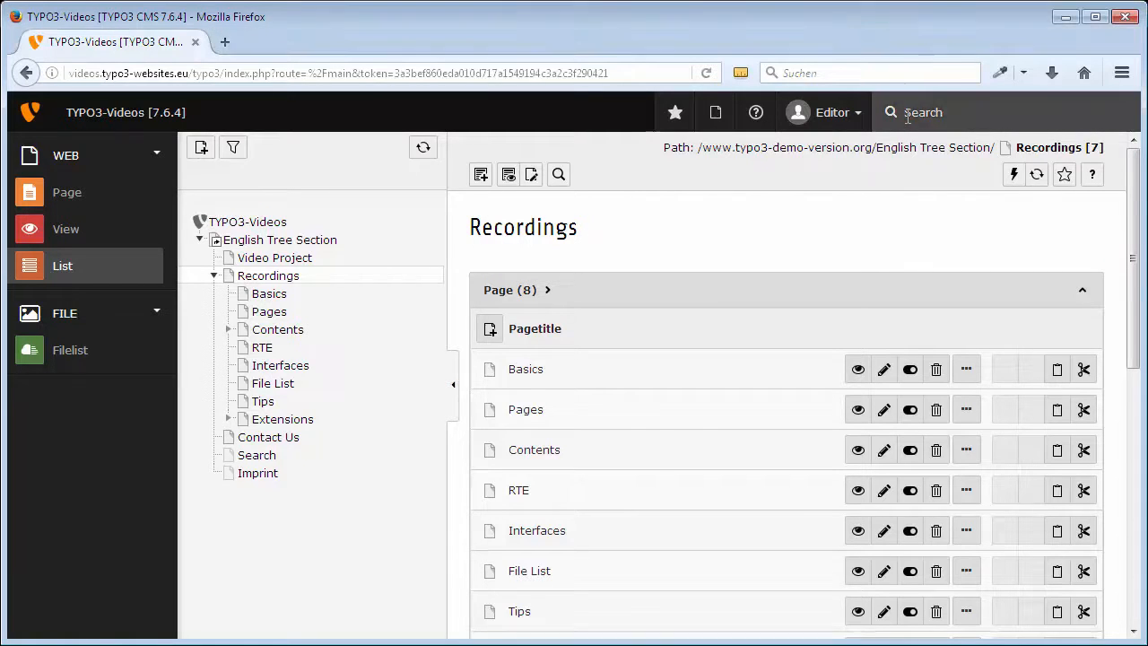
type("TYPO3")
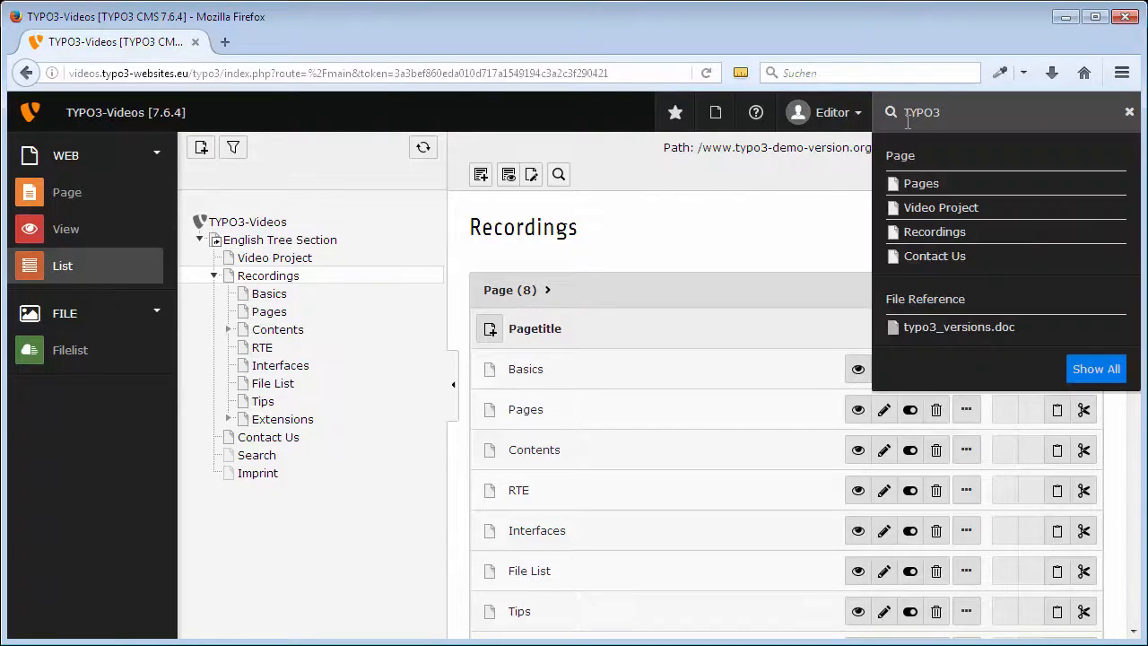
left_click(1128, 112)
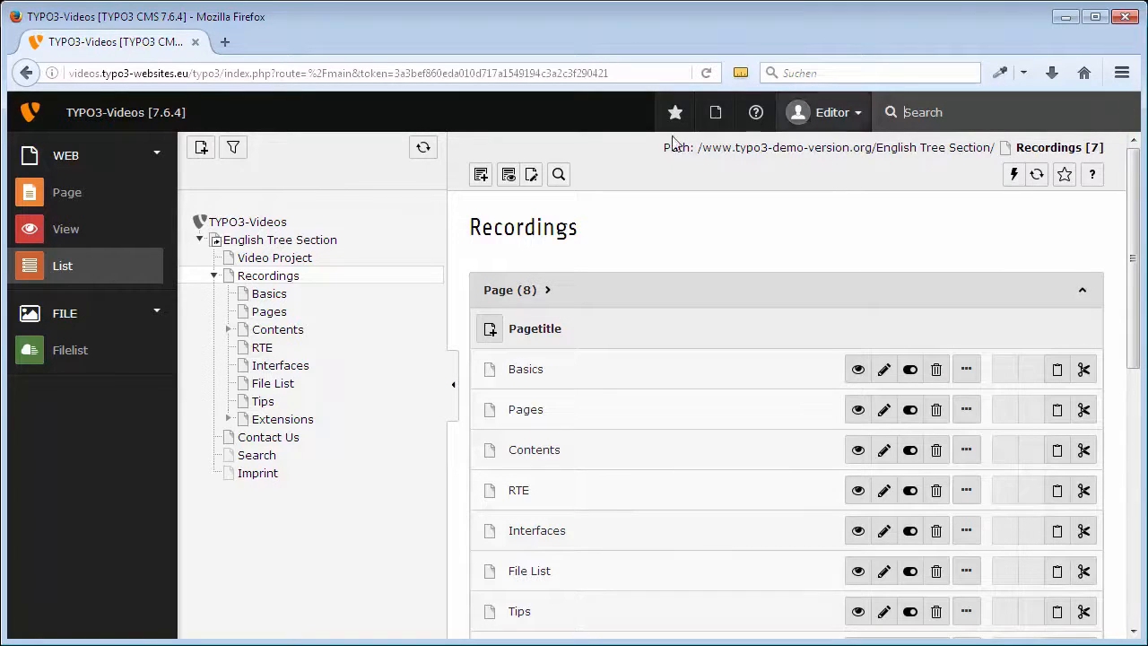
- Search the record list for TYPO3 with Search levels set to 3 levels down
left_click(559, 176)
left_click(547, 211)
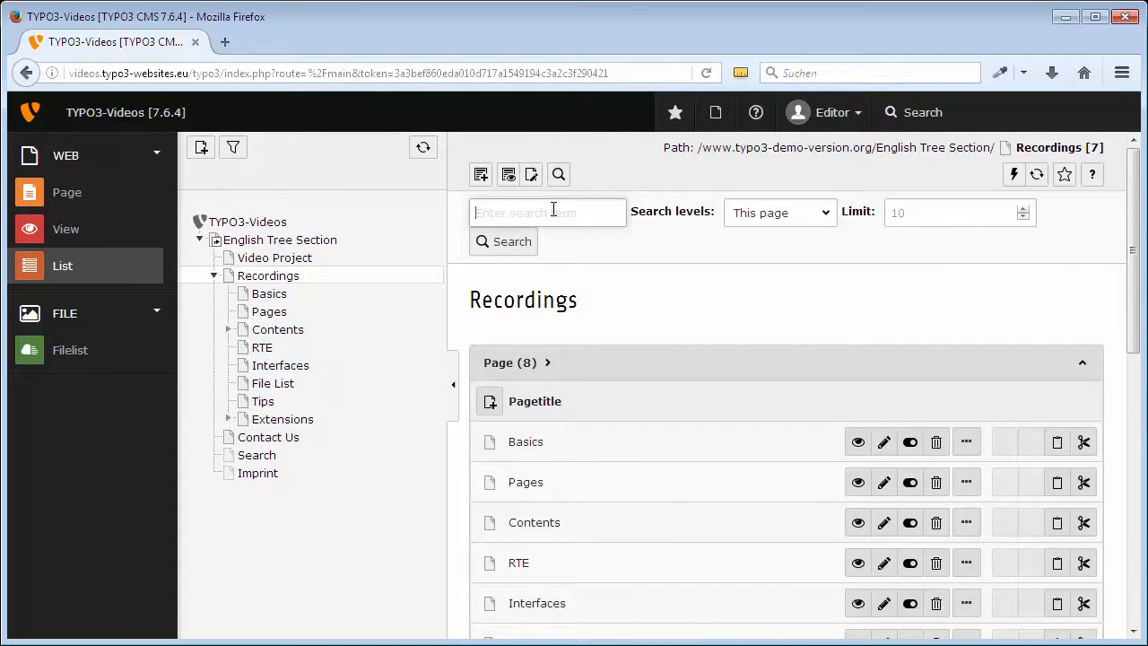
type("TYPO3")
left_click(826, 212)
left_click(767, 284)
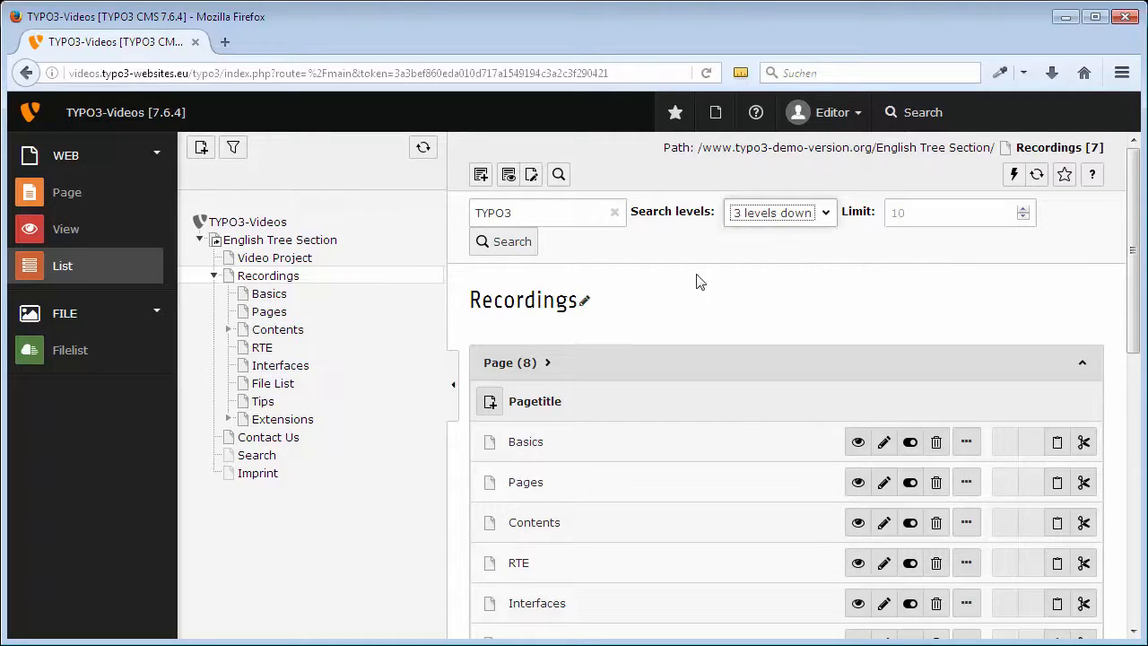
left_click(499, 243)
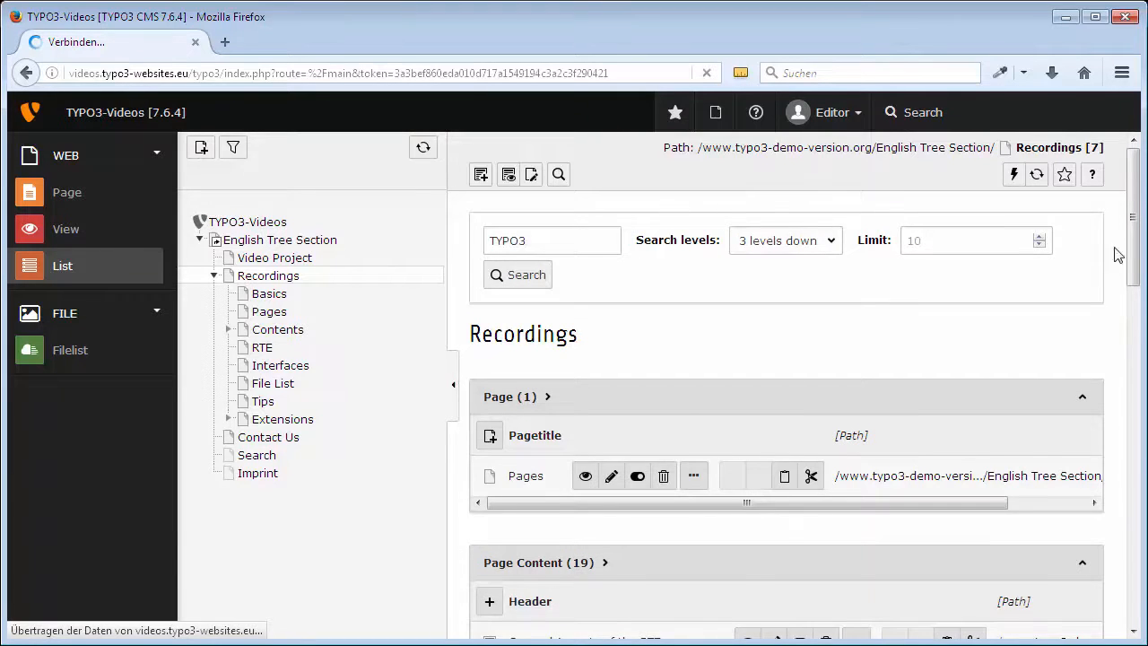
mouse_move(1133, 215)
left_mouse_down()
mouse_move(1135, 594)
mouse_move(1135, 175)
left_mouse_up()
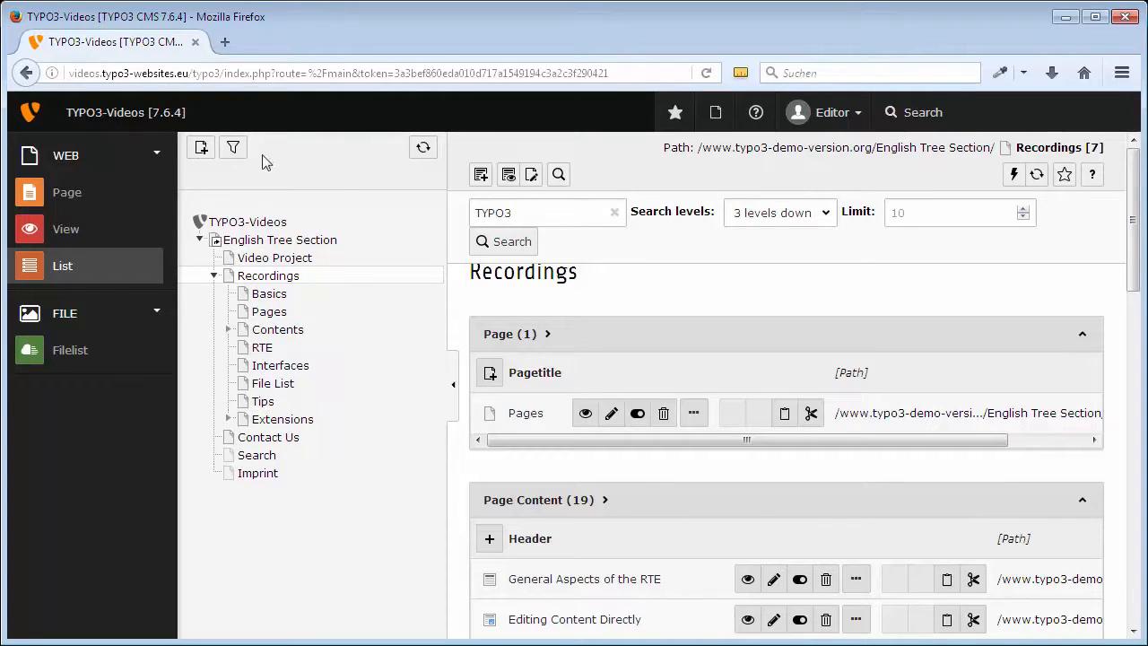
- Filter the page tree for New, then clear the filter to restore the full tree
left_click(233, 148)
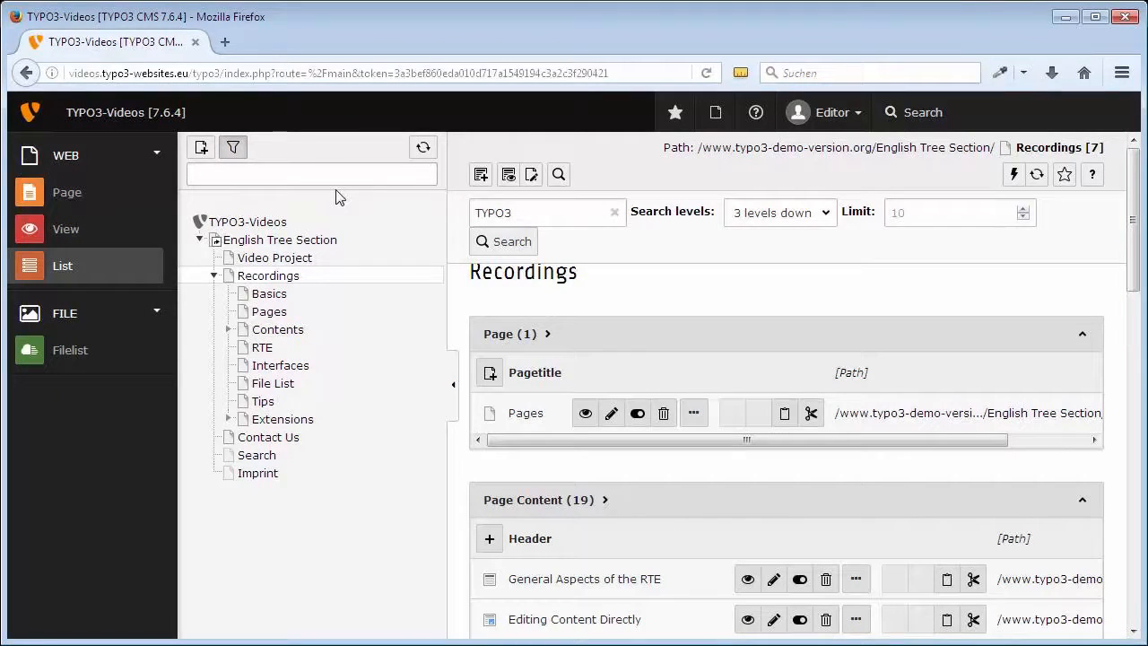
type("Ne")
type("w")
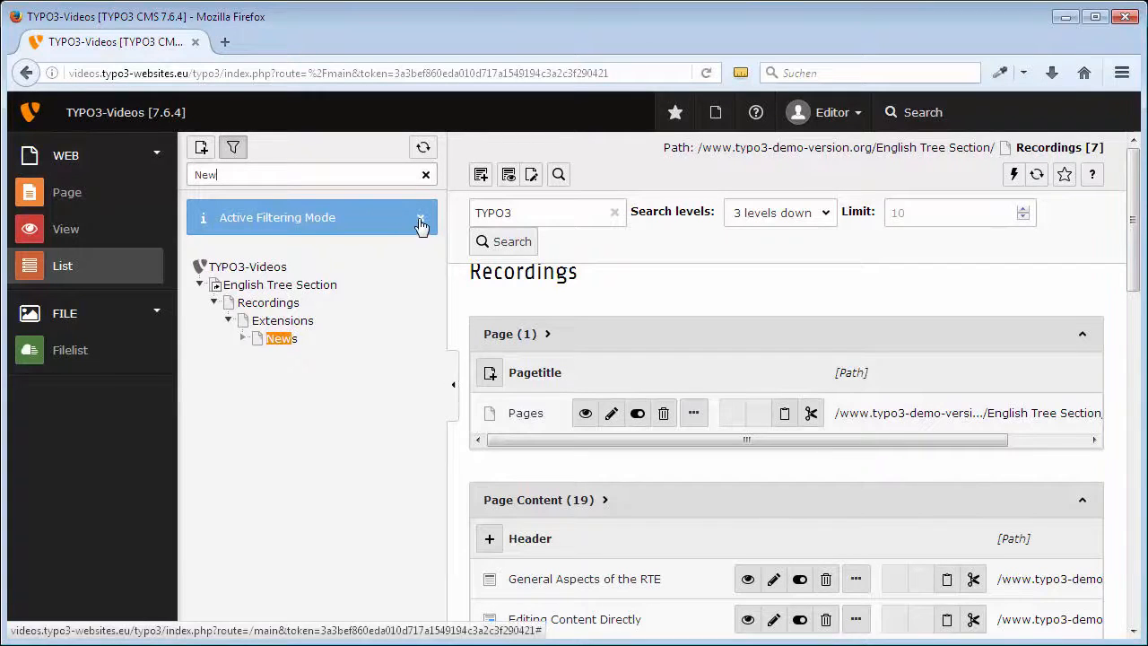
left_click(421, 223)
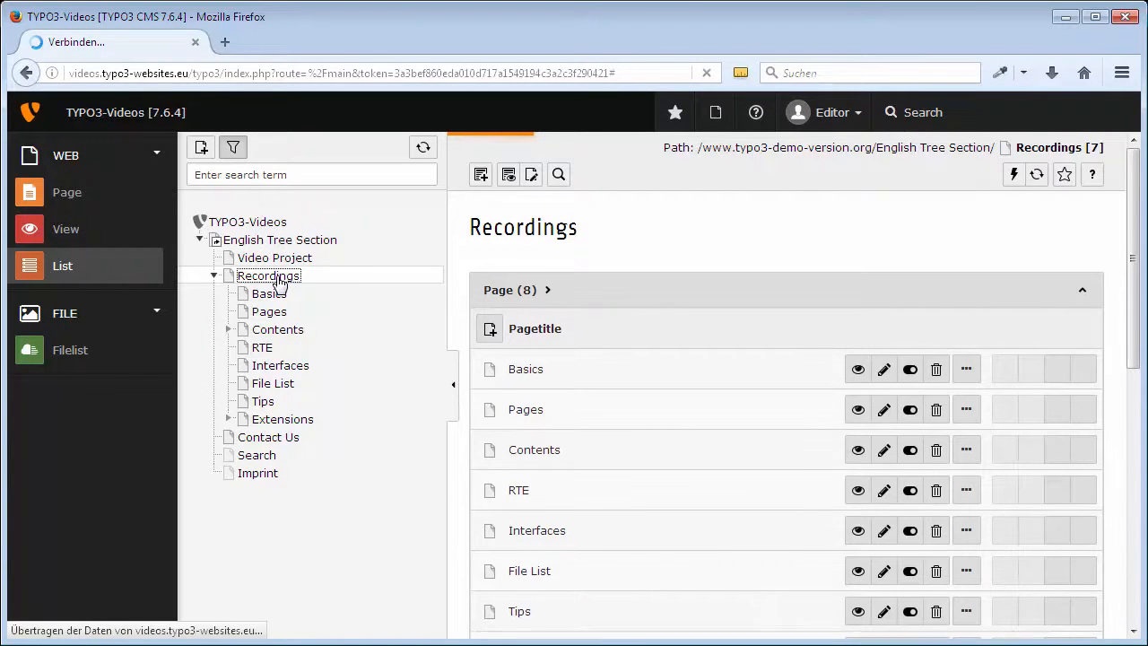
- Switch the Page list to extended view and add Subtitle to the shown fields
left_click(495, 293)
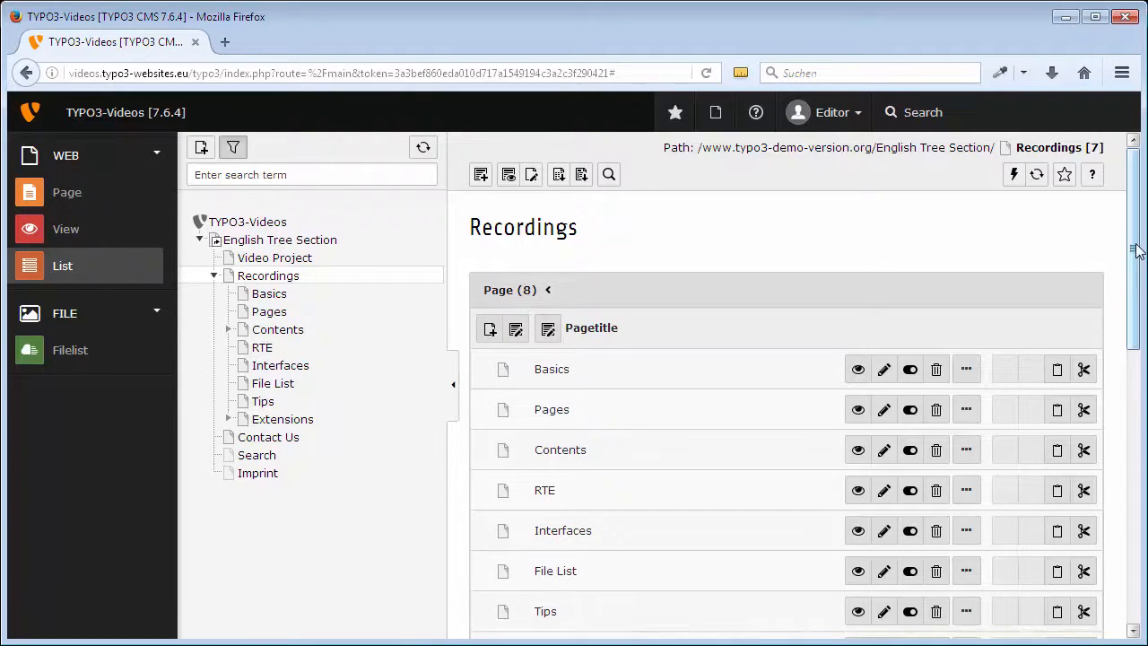
left_click_drag(1134, 251, 1137, 399)
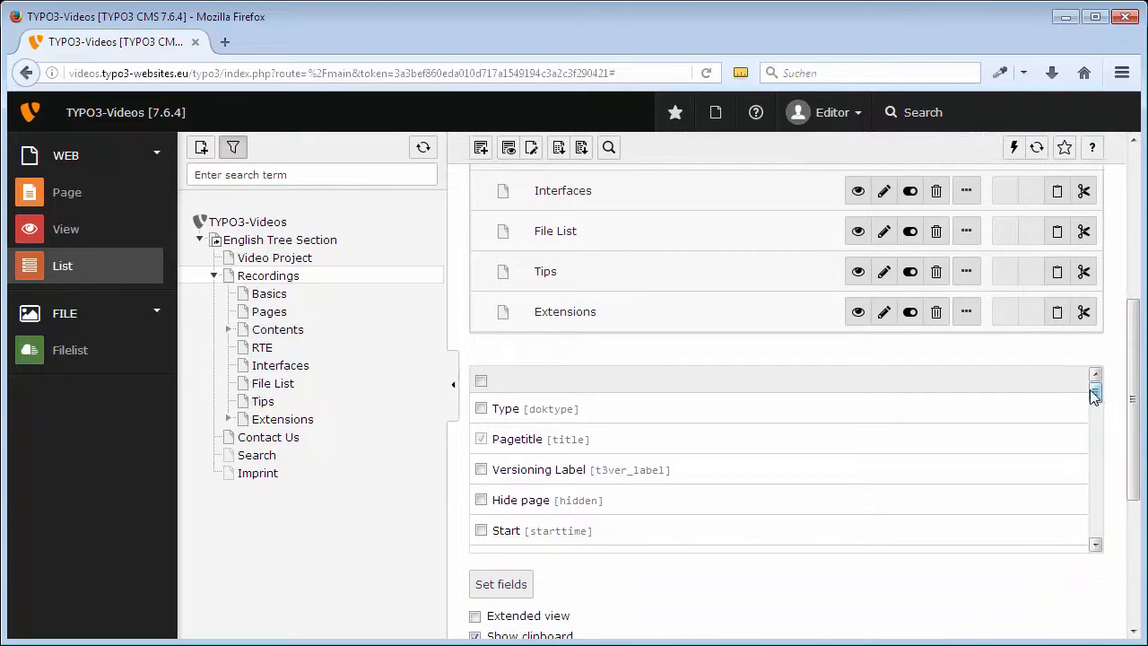
left_click_drag(1095, 393, 1097, 435)
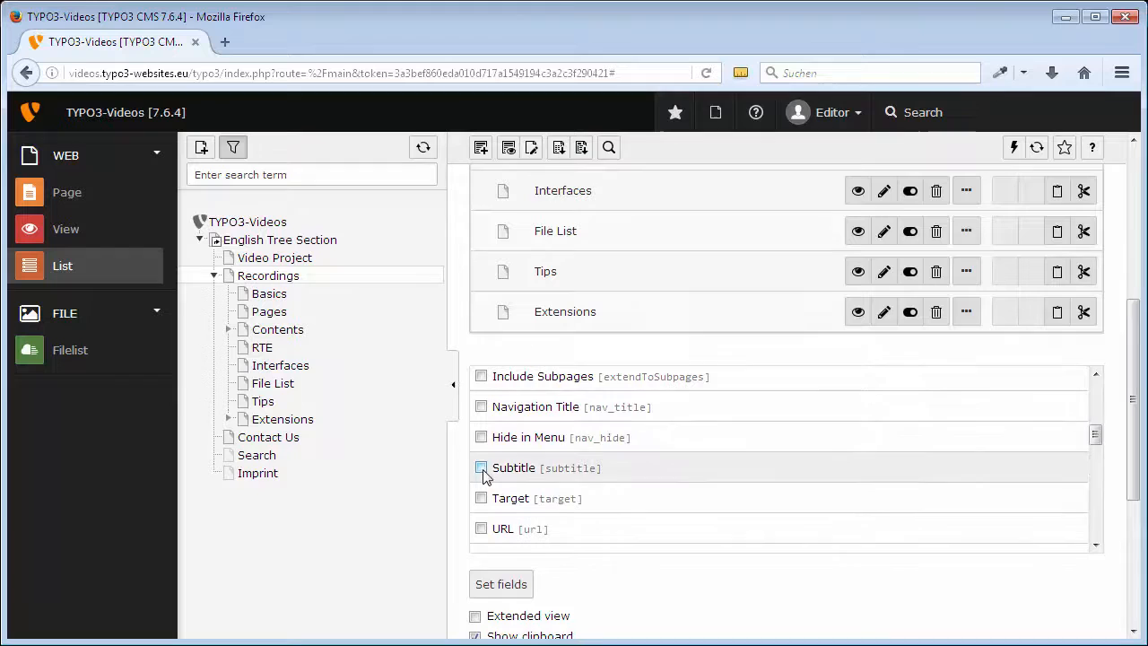
left_click(480, 467)
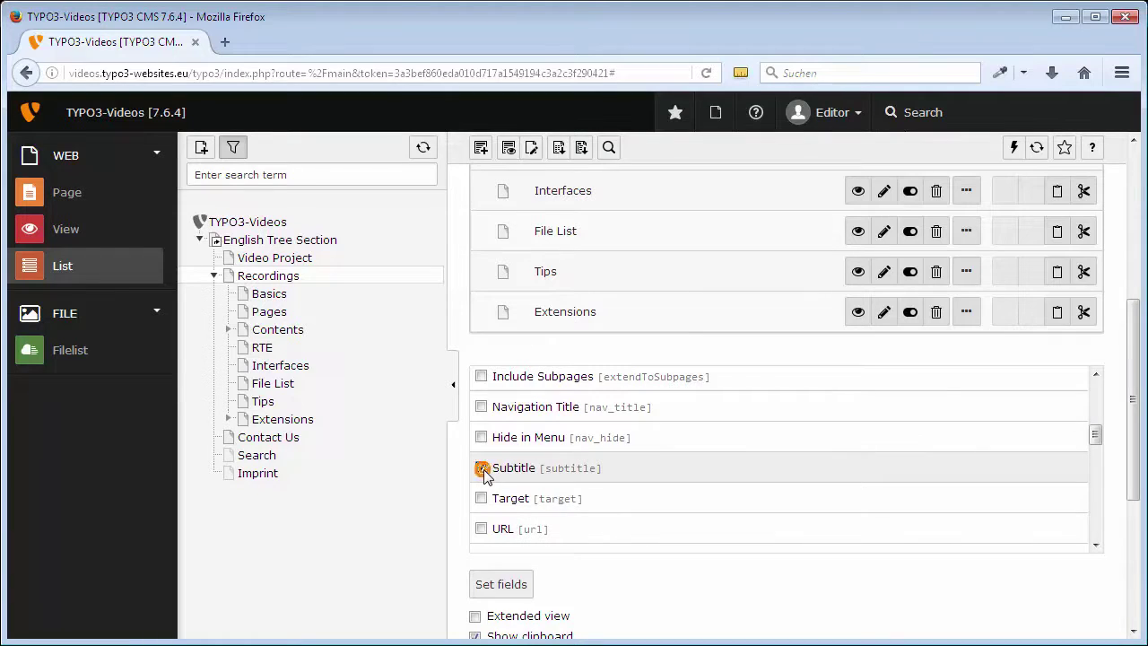
left_click(504, 584)
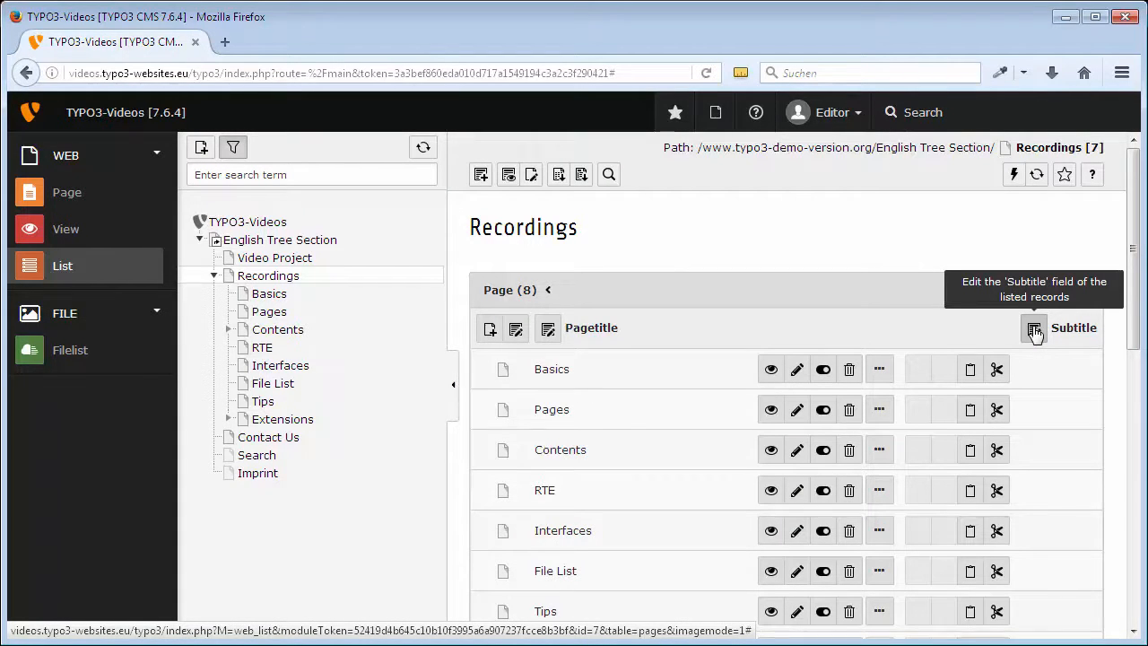
- Enter subtitles for the Pages, Contents and RTE pages in the bulk Subtitle form and save and close
left_click(1034, 328)
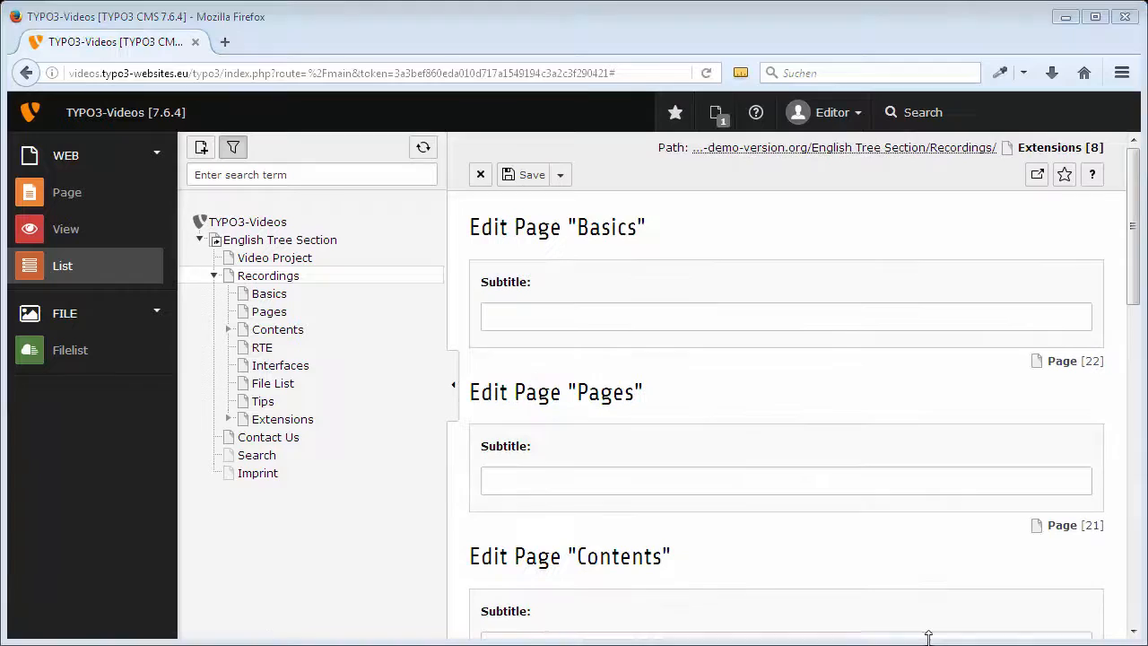
left_click(852, 481)
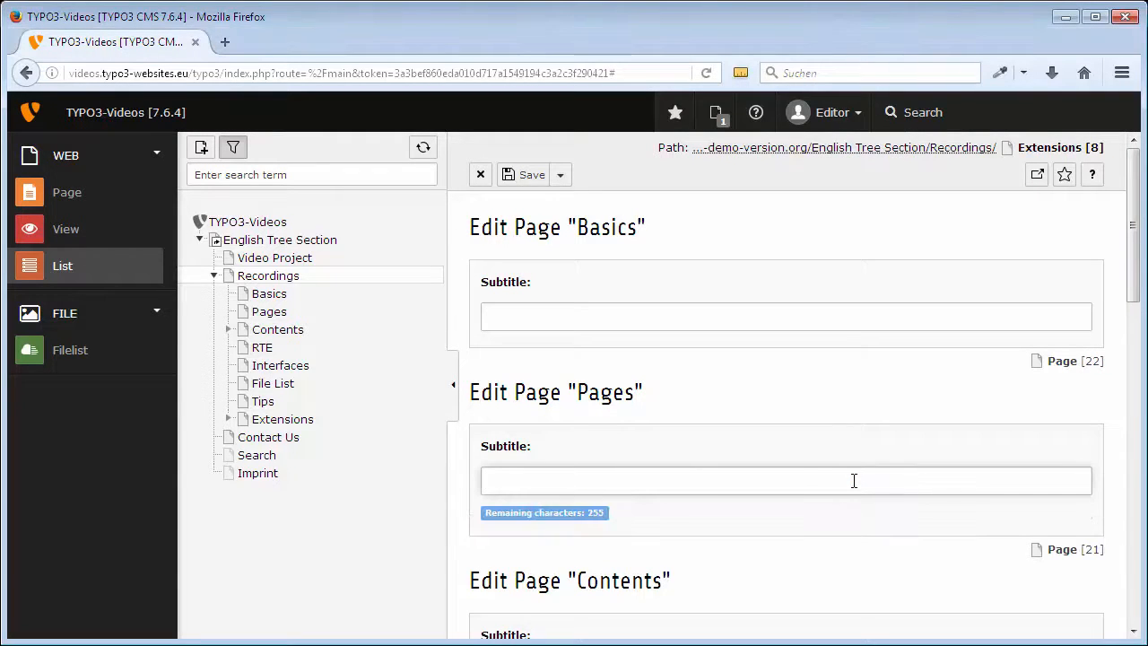
type("Page Properties and Page Types")
scroll(896, 466, "down", 2)
left_click(997, 456)
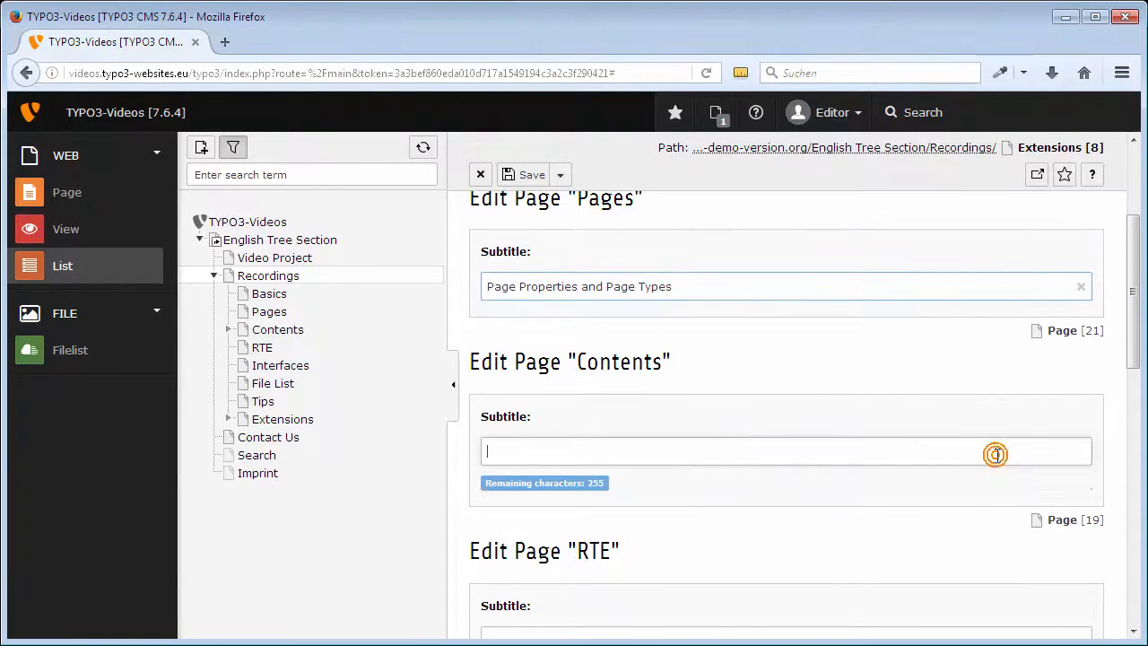
type("Important Types of Content Elements")
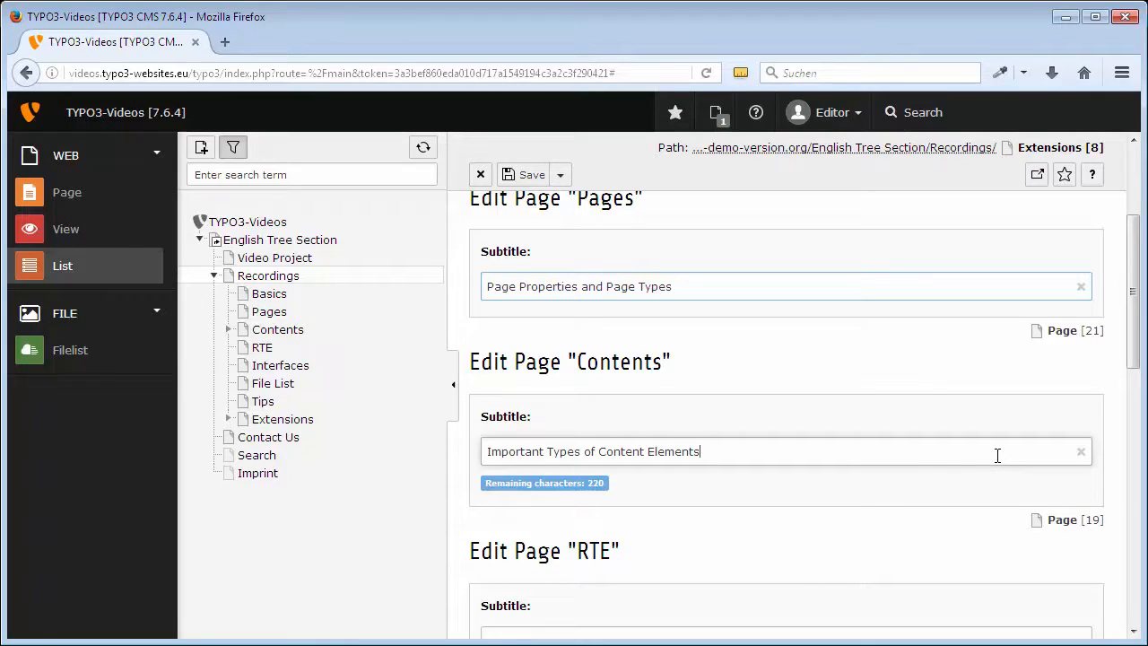
scroll(897, 448, "down", 1)
left_click(852, 619)
type("Rich Text Editor: Effective Text Composition")
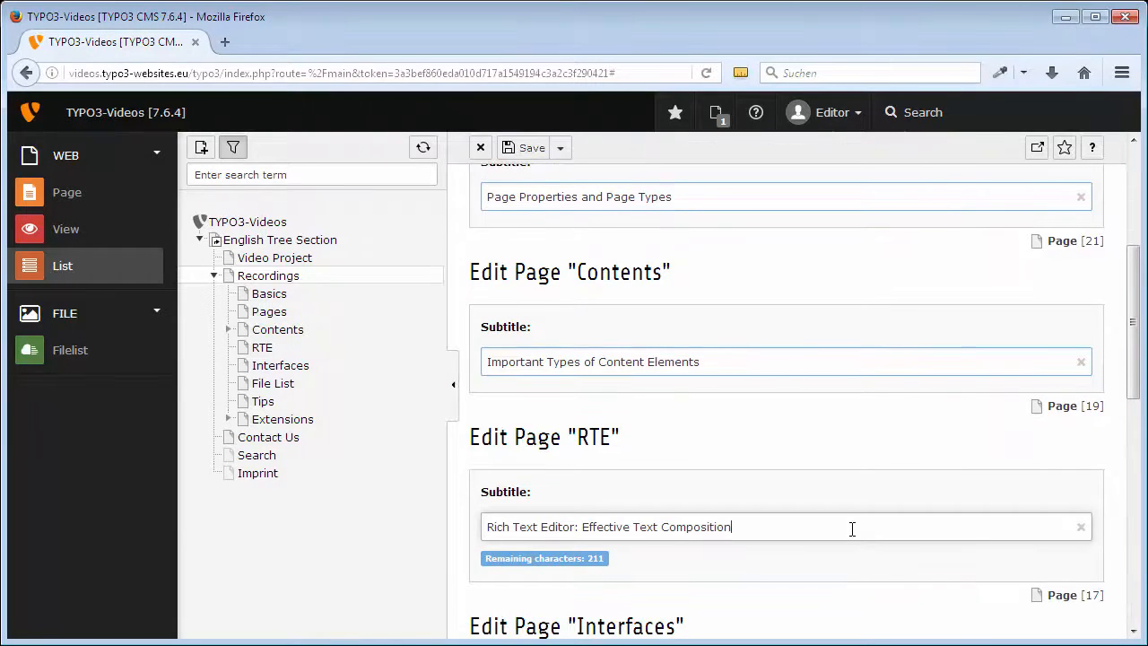
left_click(560, 148)
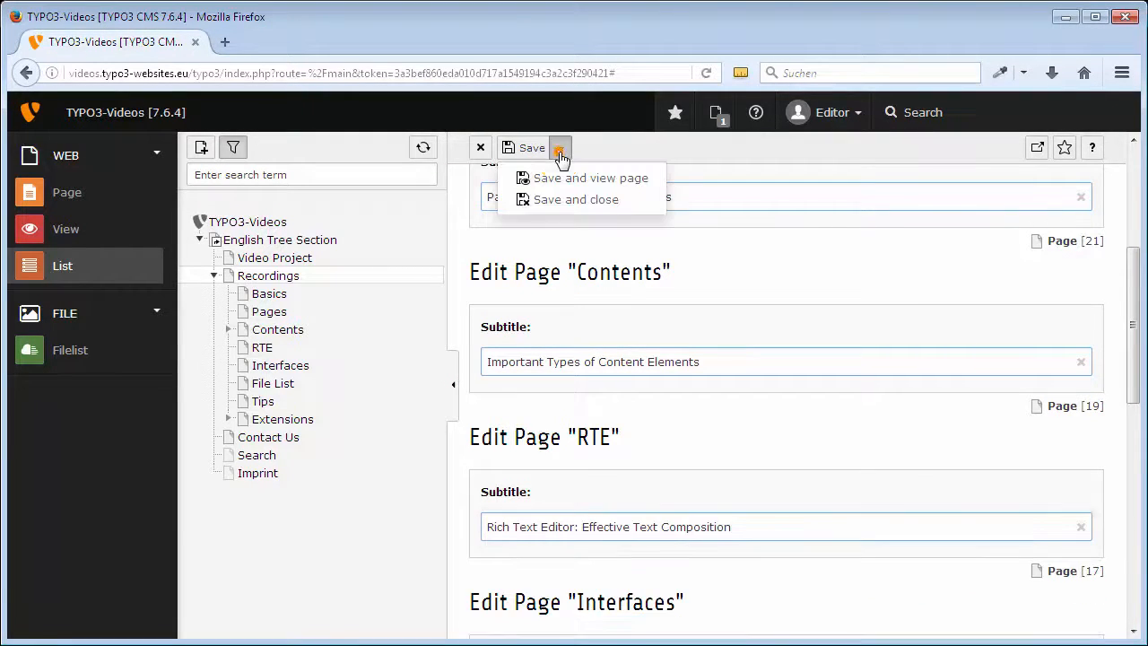
left_click(582, 199)
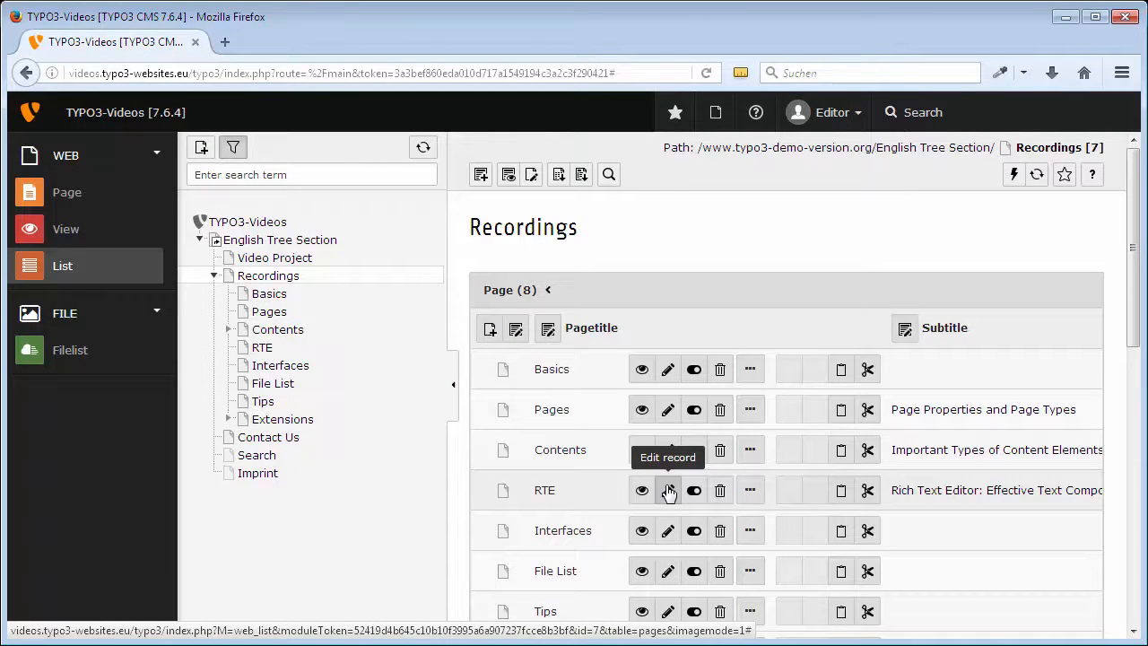
- Edit the RTE page and read the full help text for its Subtitle field, then close it
left_click(668, 492)
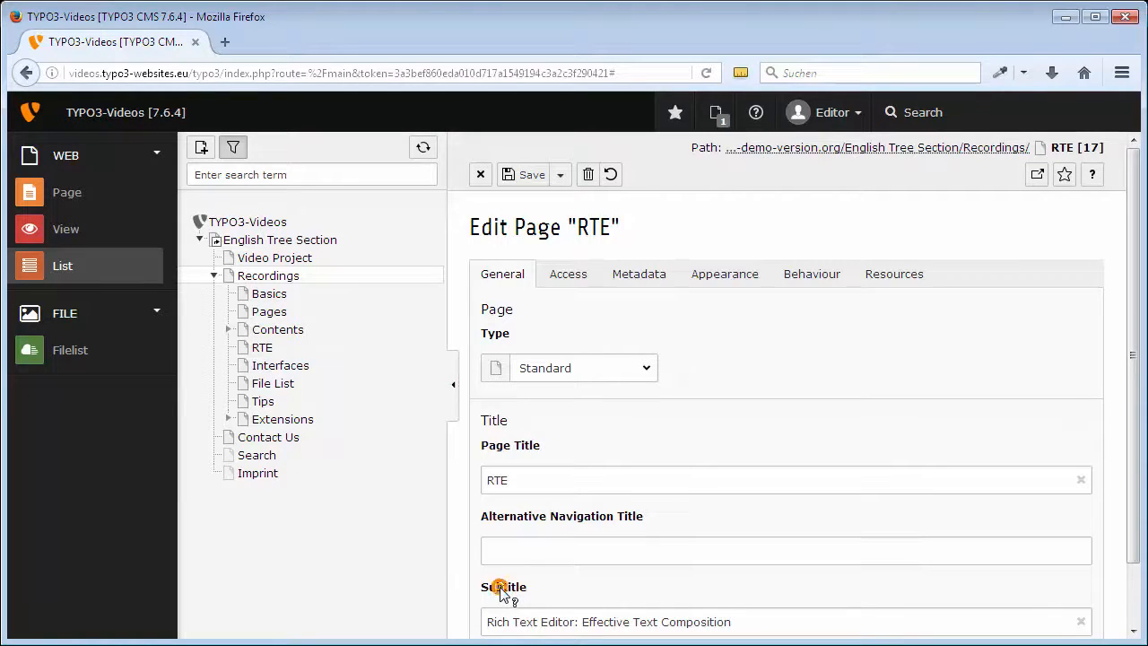
left_click(501, 587)
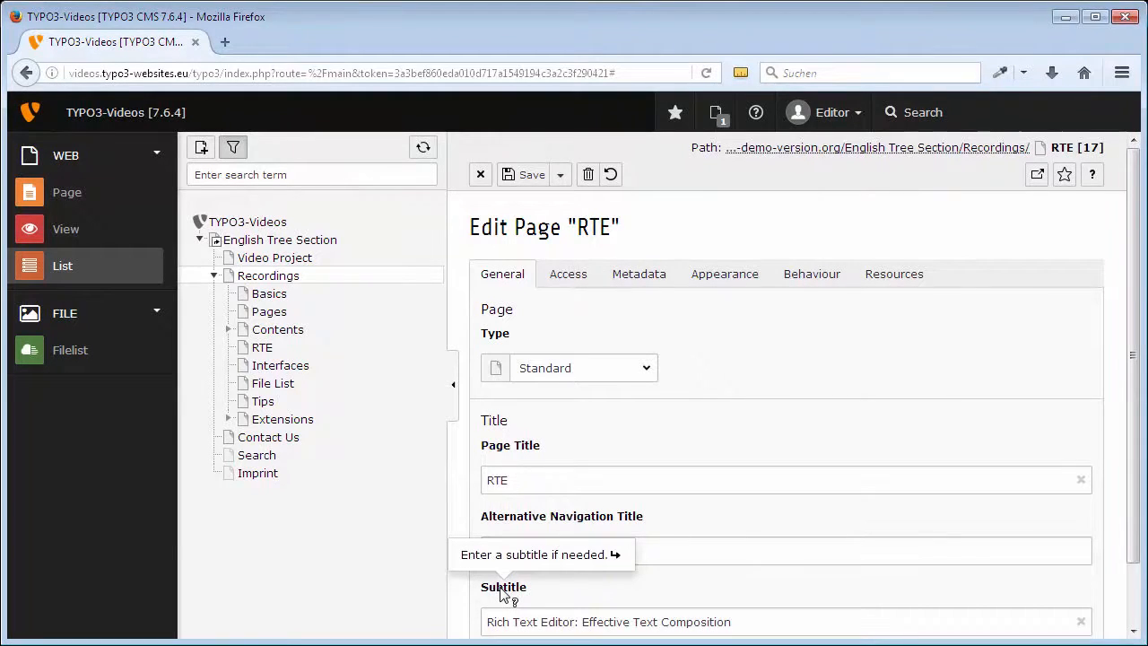
left_click(616, 558)
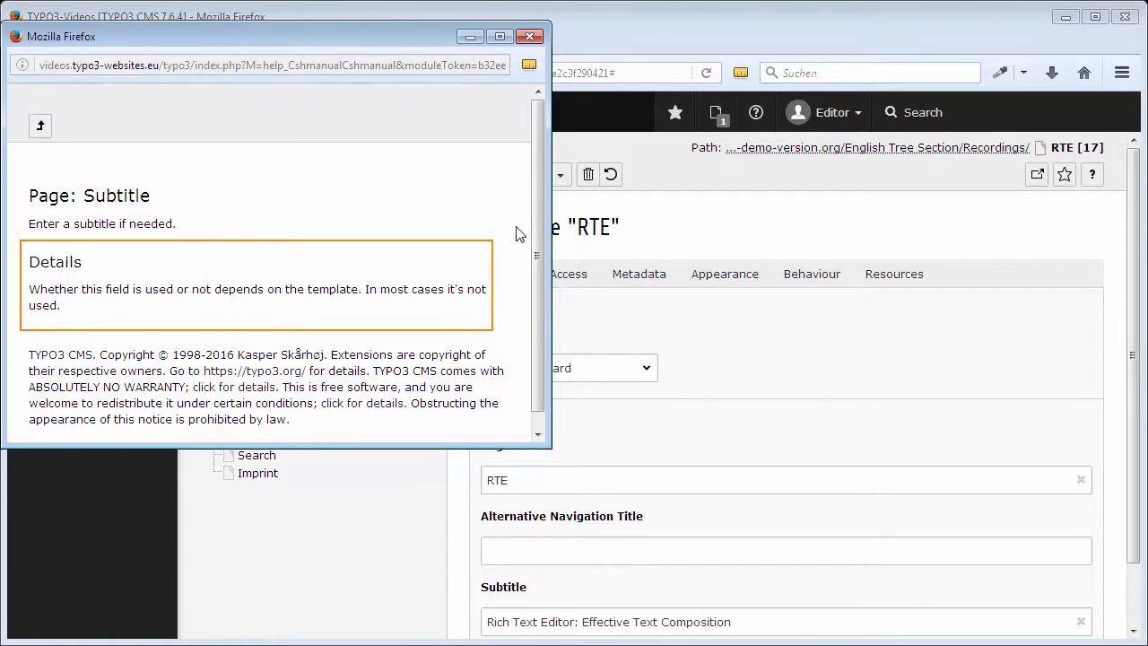
left_click(531, 36)
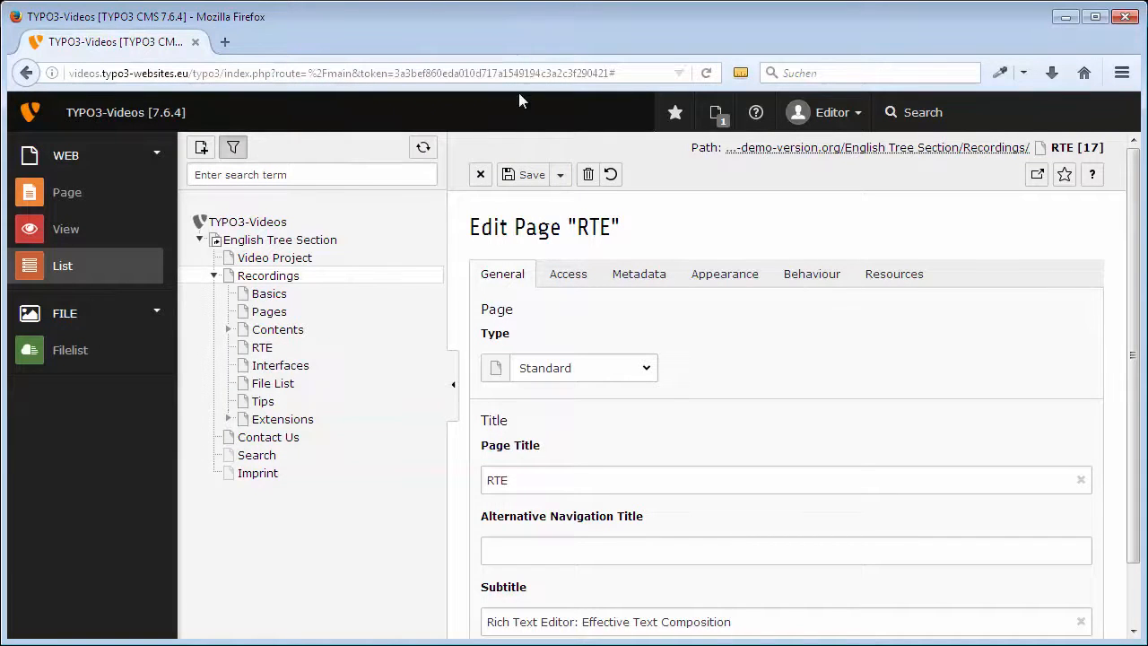
- Save and view the RTE page, then go to the File List page on the website
left_click(560, 175)
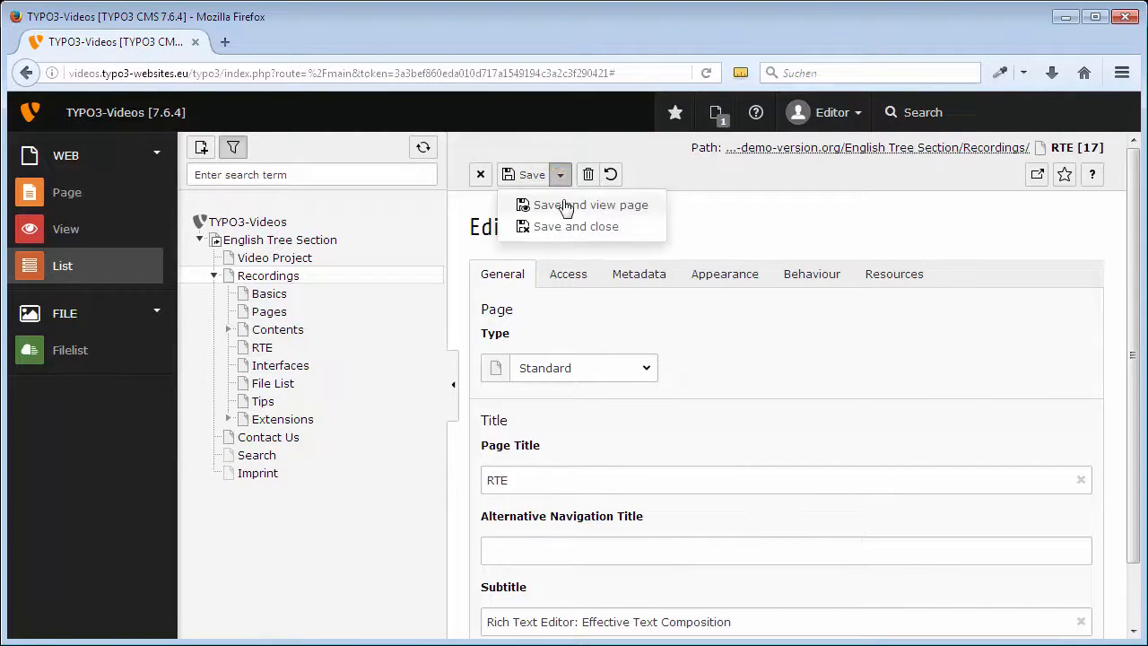
left_click(589, 205)
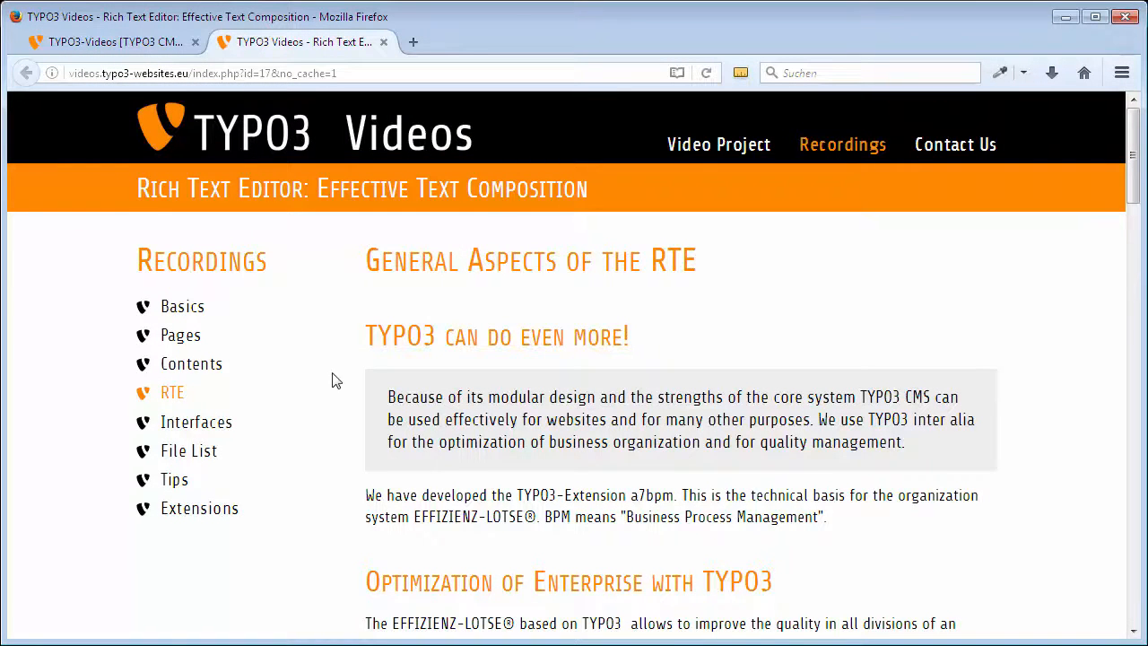
left_click(208, 451)
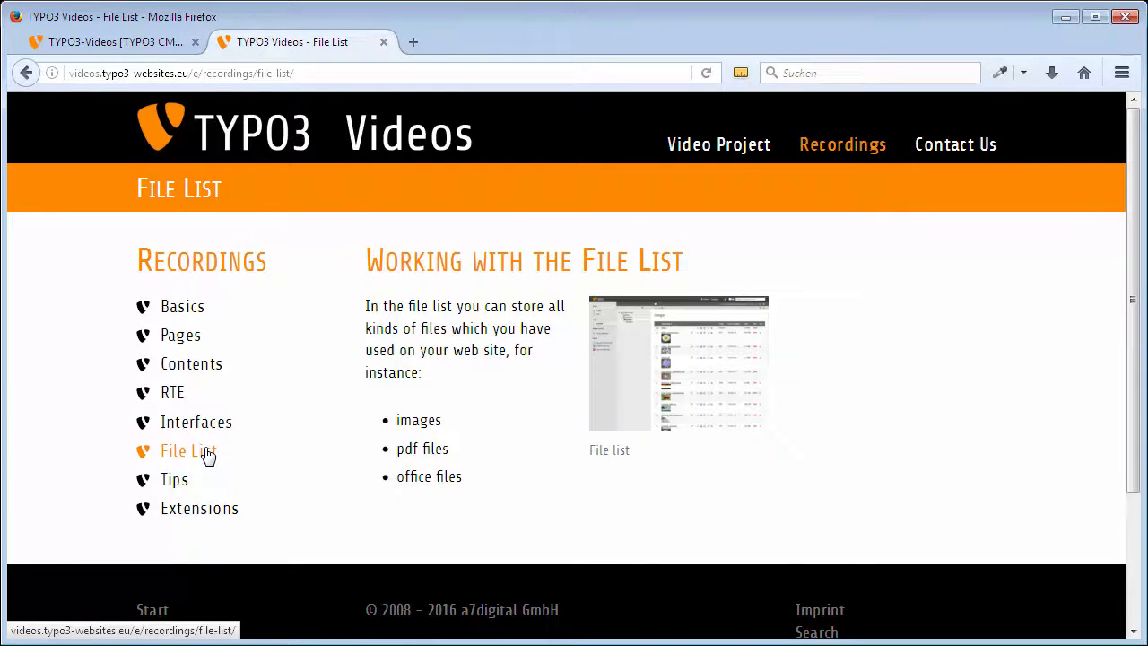
left_click_drag(1131, 296, 1132, 449)
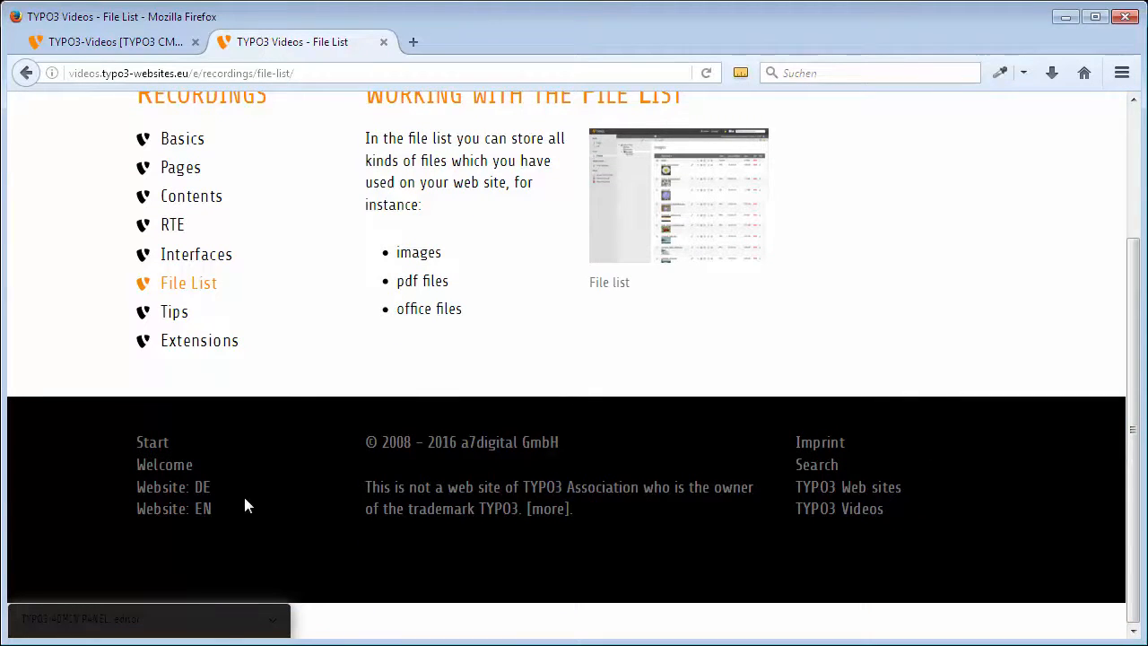
- In the Admin Panel Editing section enable edit panels and edit icons and update
left_click(273, 626)
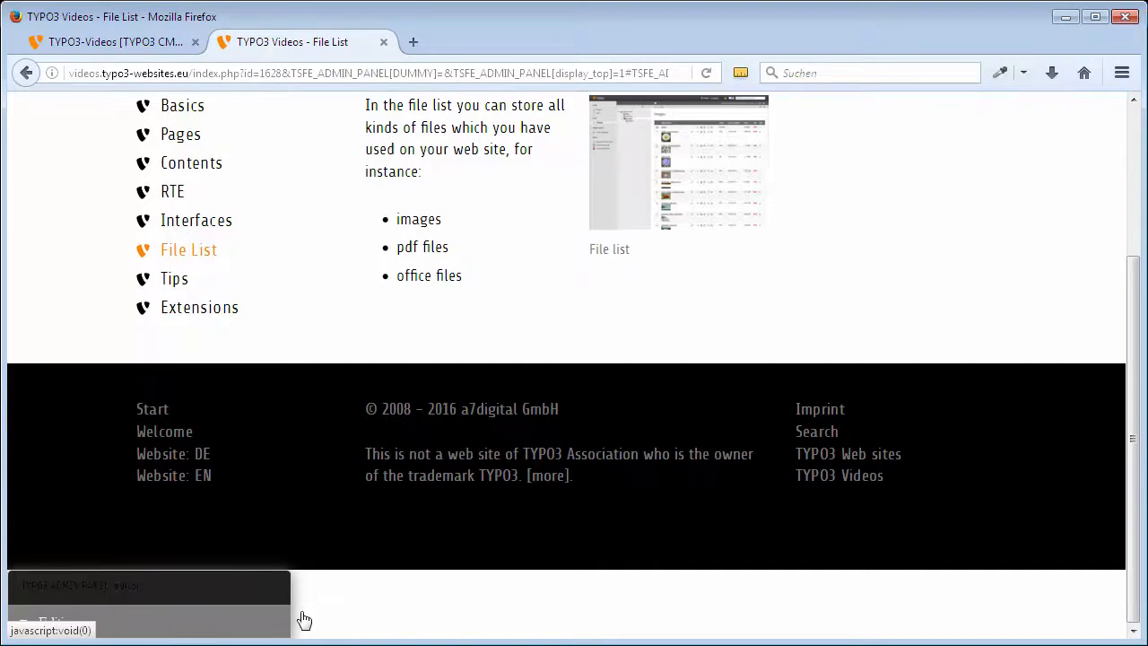
left_click(59, 623)
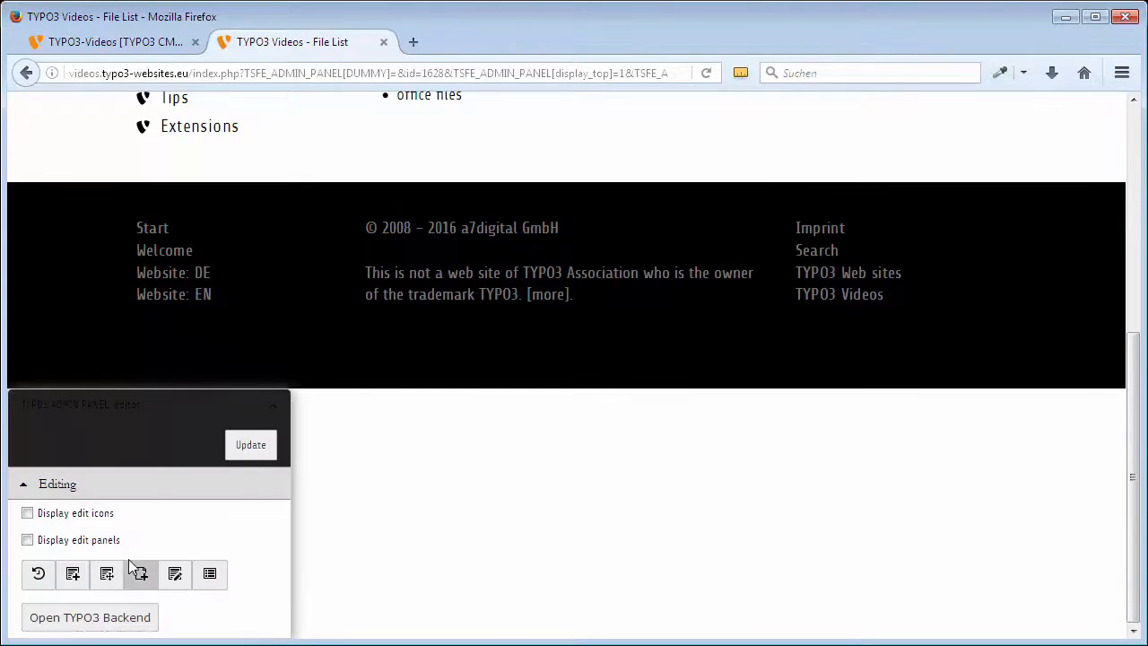
left_click(93, 547)
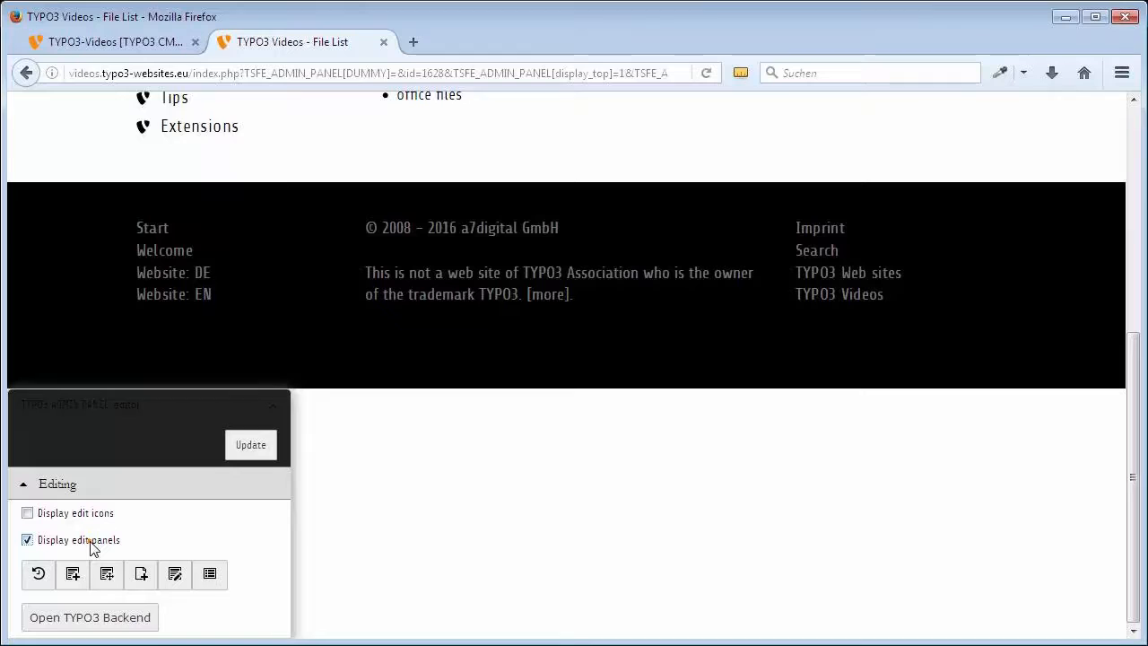
left_click(86, 515)
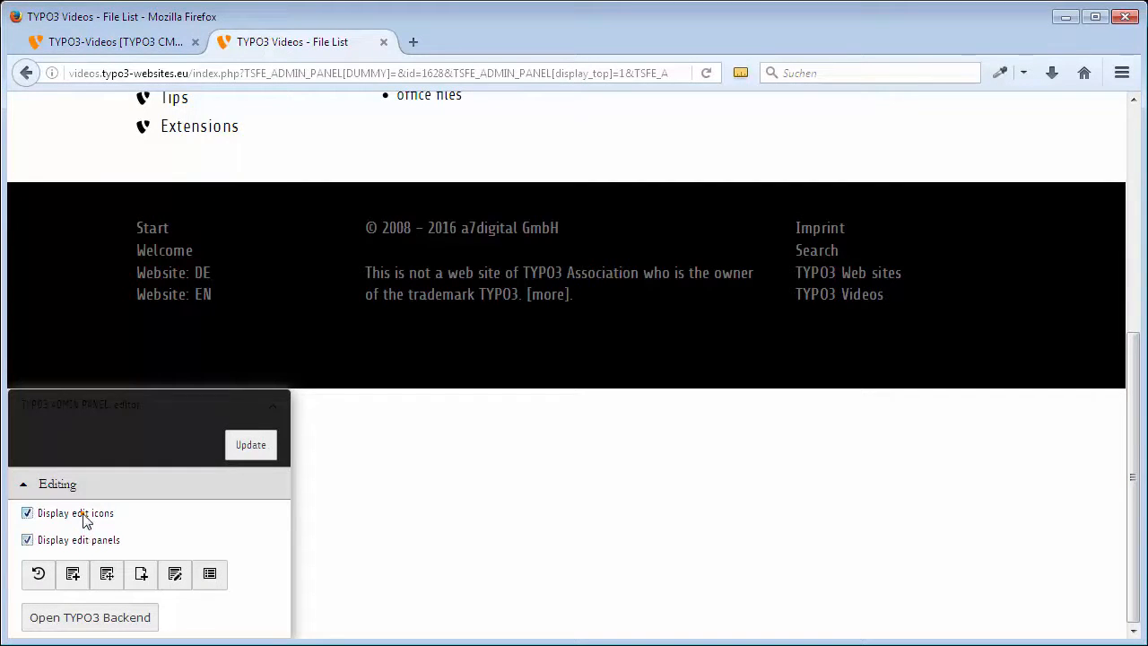
left_click(250, 445)
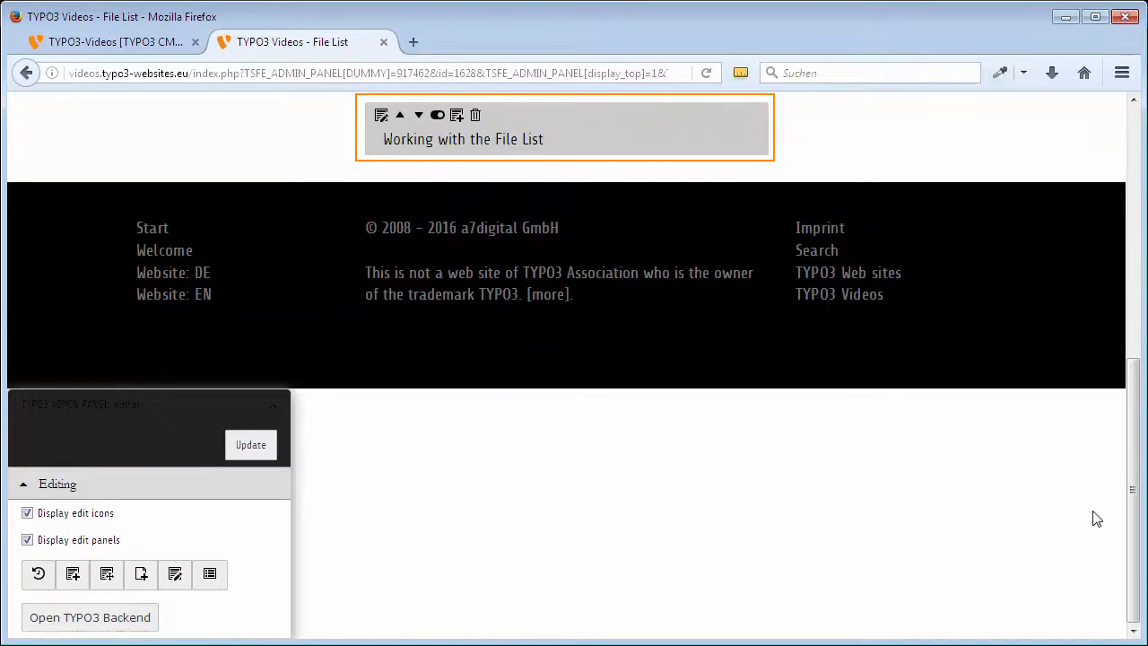
left_click_drag(1132, 511, 1133, 228)
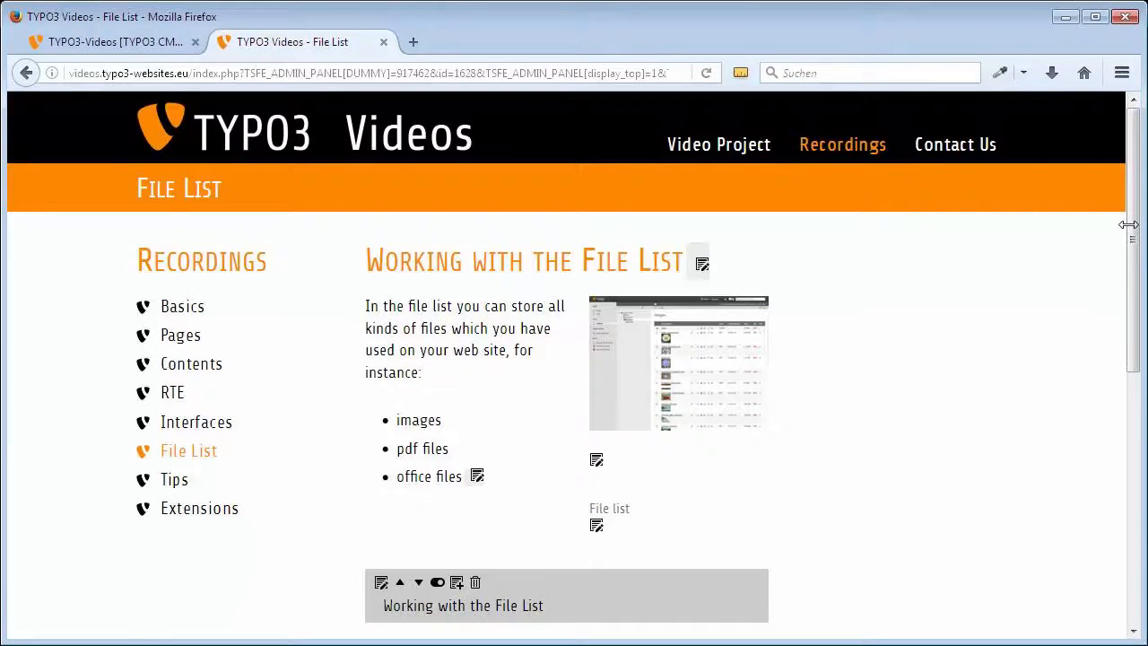
- Create a new content element in the Right column with header Consistency
left_click(458, 585)
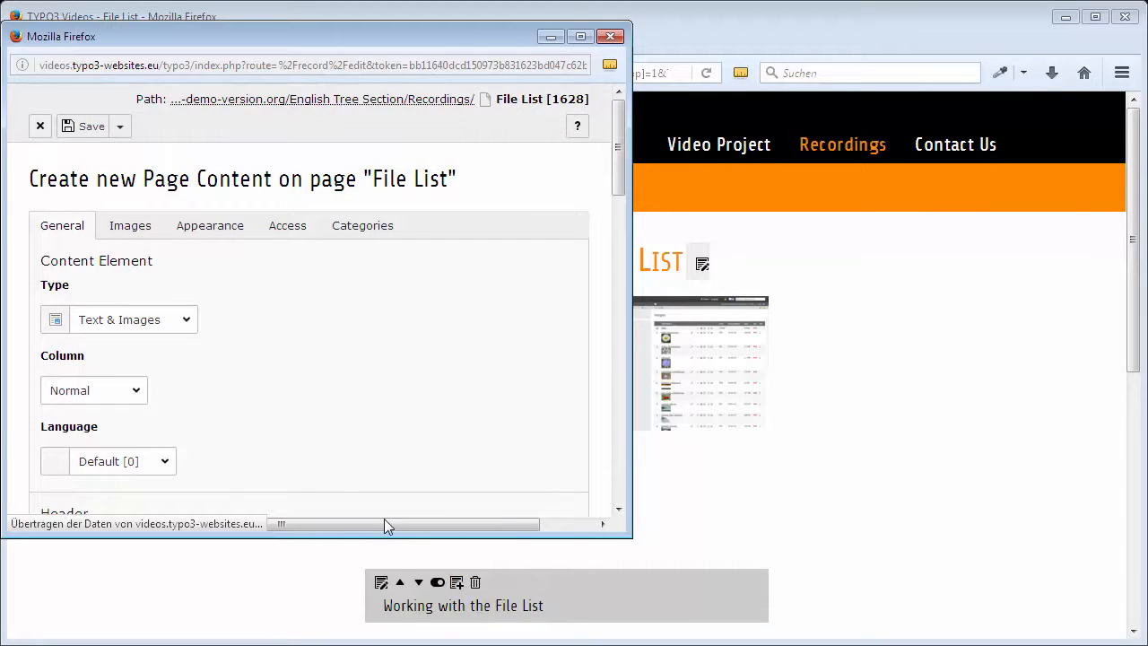
left_click(136, 390)
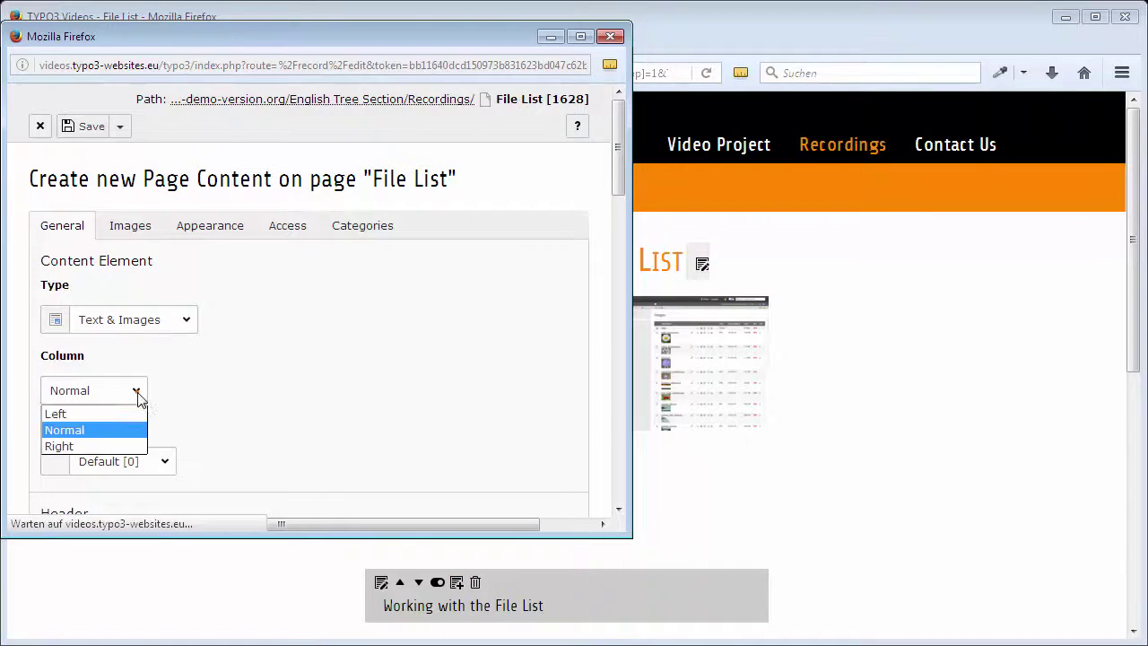
left_click(114, 446)
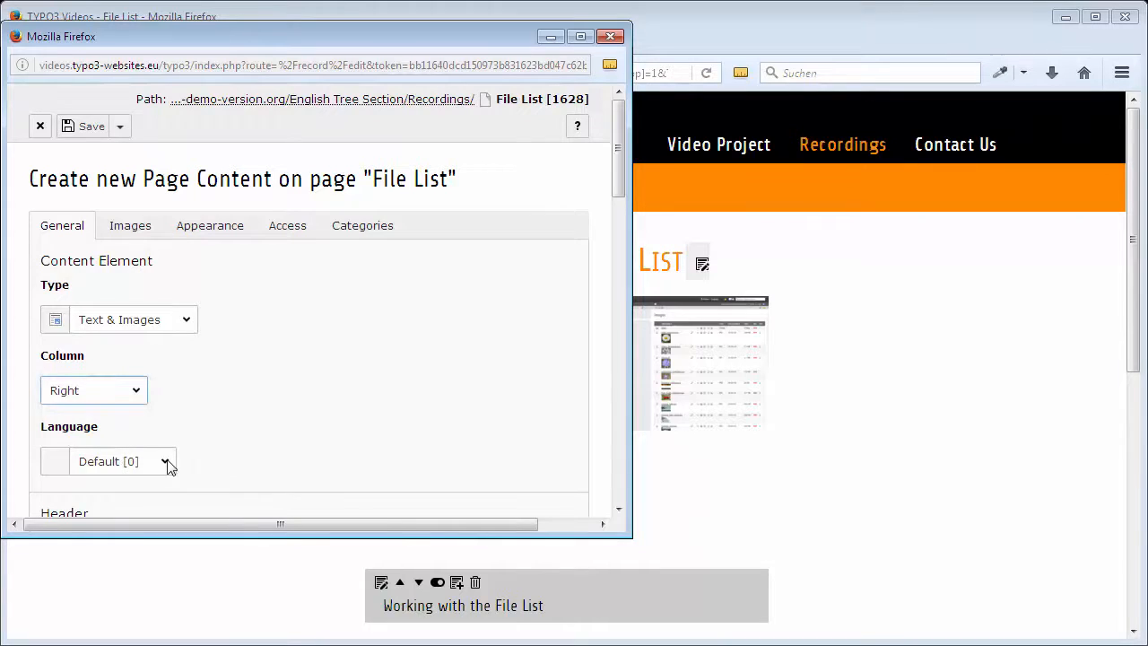
scroll(537, 247, "down", 3)
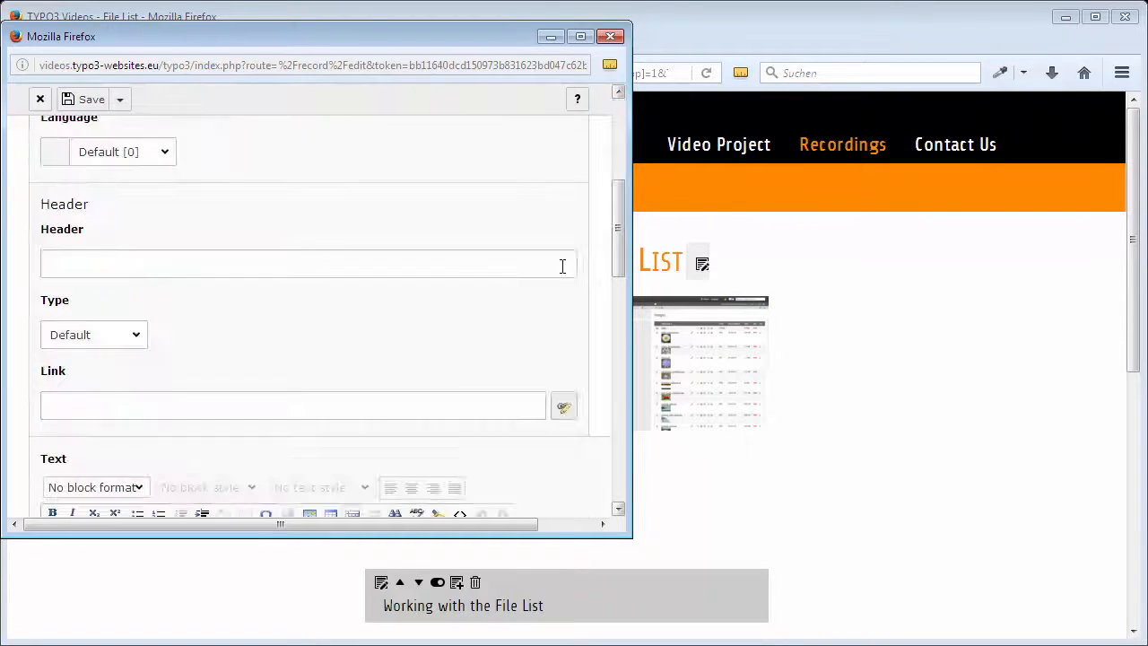
left_click(484, 269)
type("Cons")
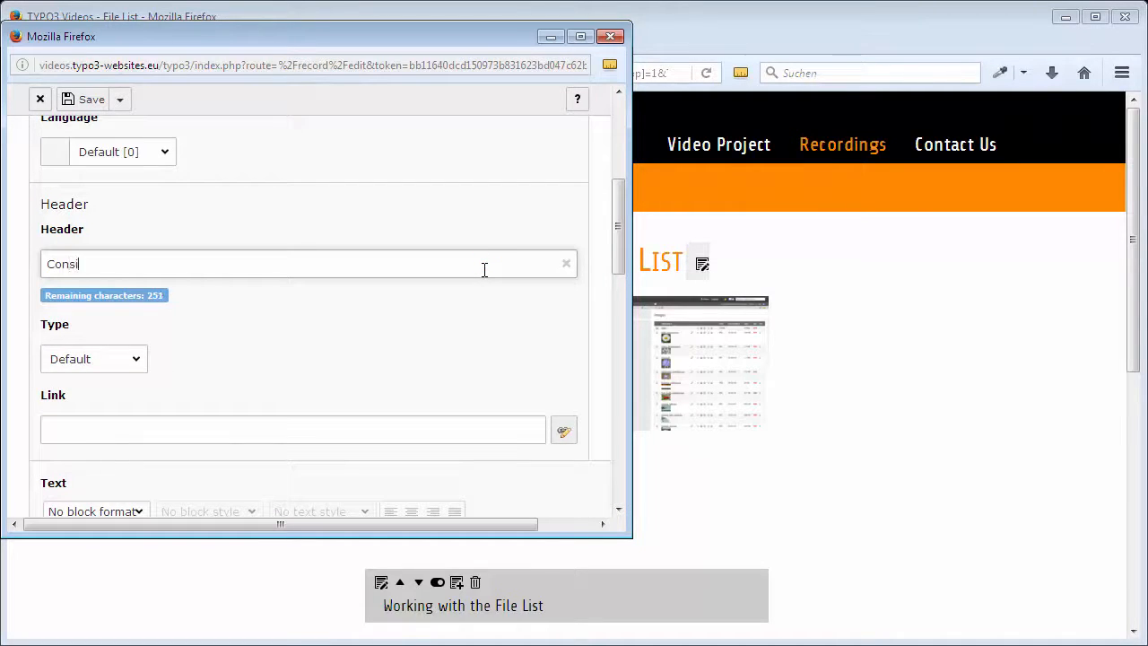
type("istency")
left_click_drag(618, 224, 628, 322)
- Paste the body text, make 'principles and icons' bold and 'file list' italic, and save and close
left_click(512, 330)
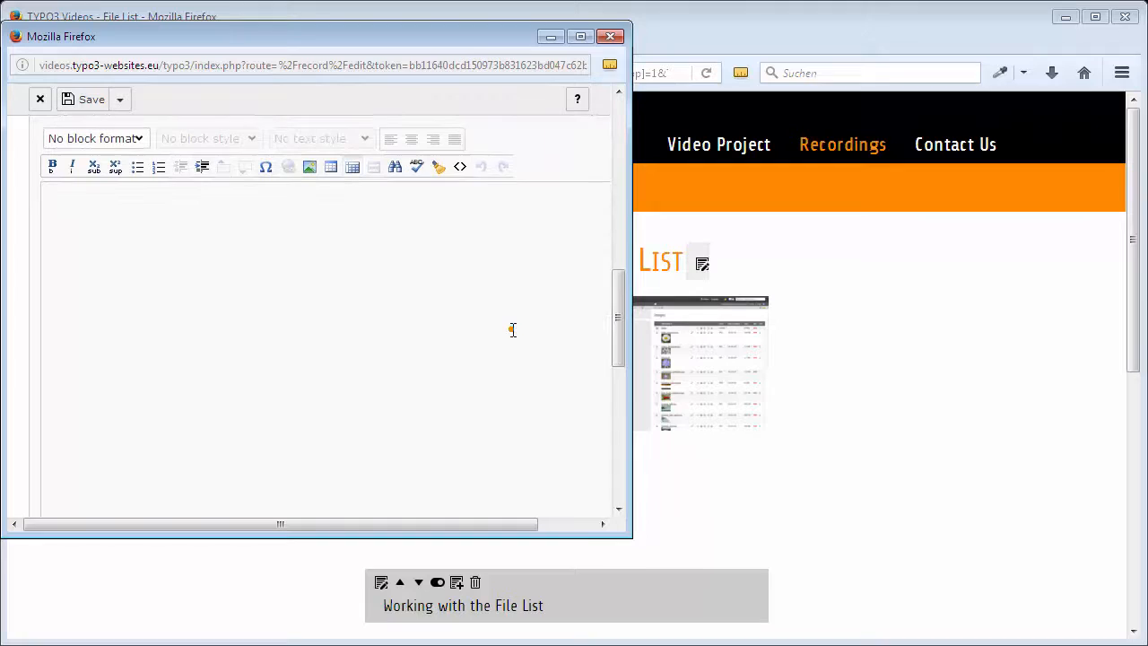
key("ctrl+v")
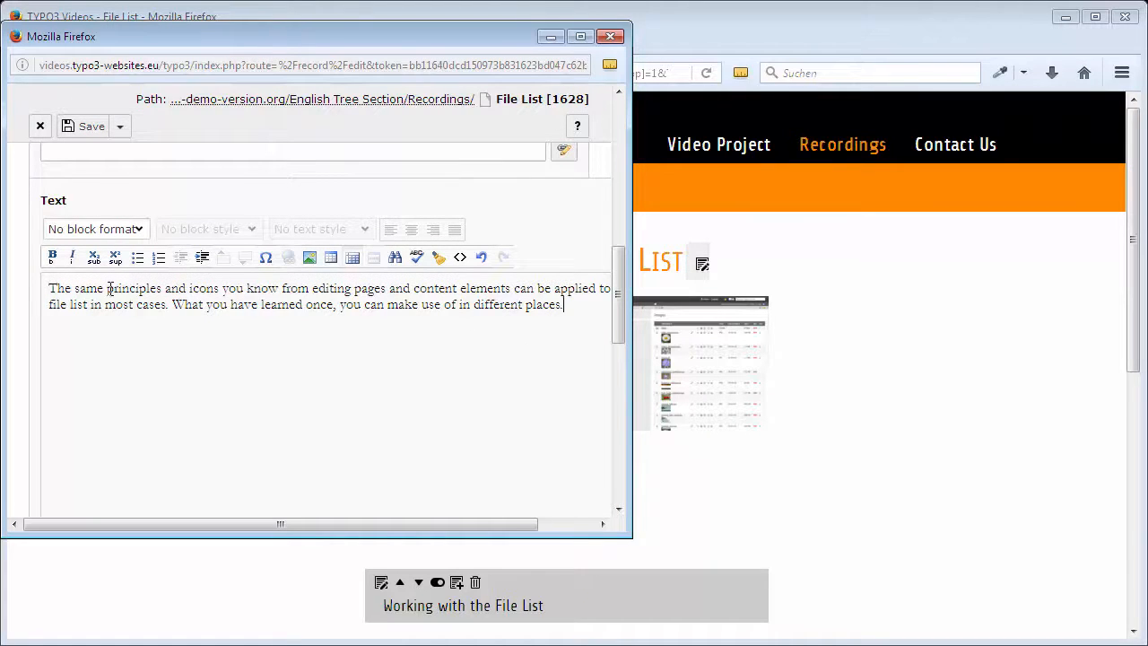
left_click_drag(108, 288, 218, 287)
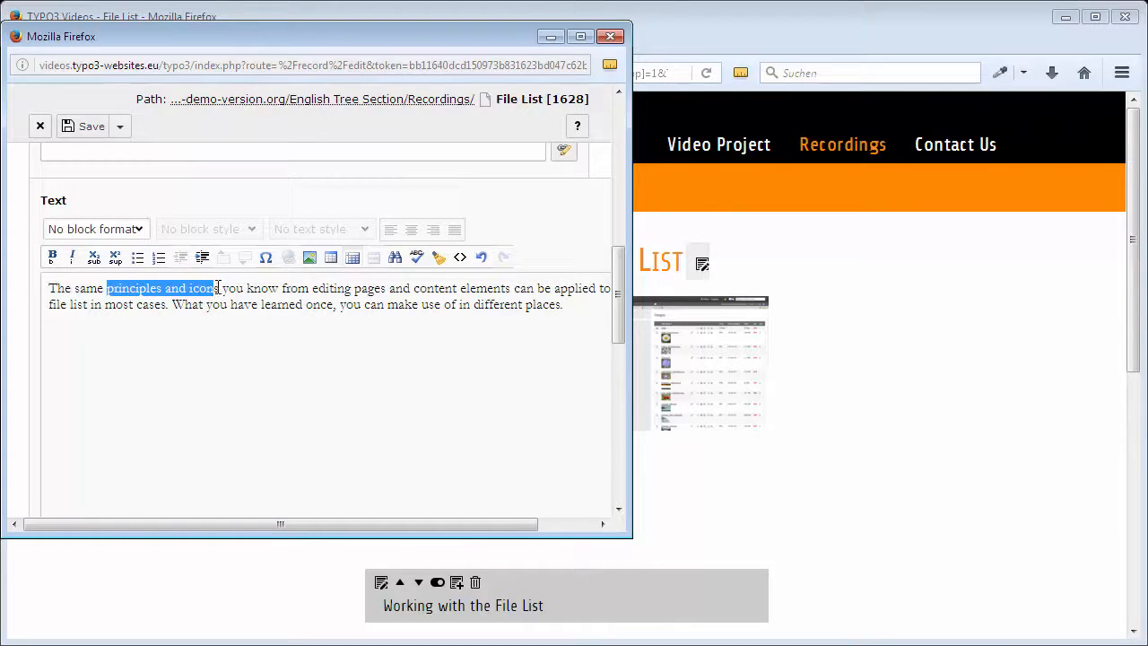
left_click(55, 258)
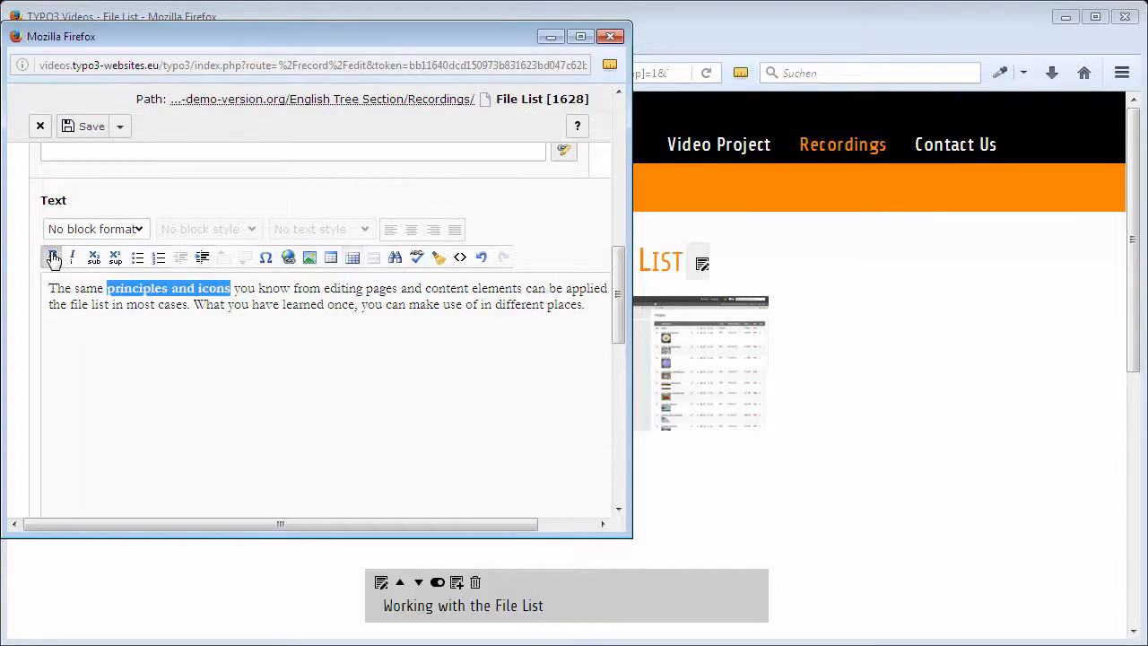
left_click_drag(70, 304, 111, 306)
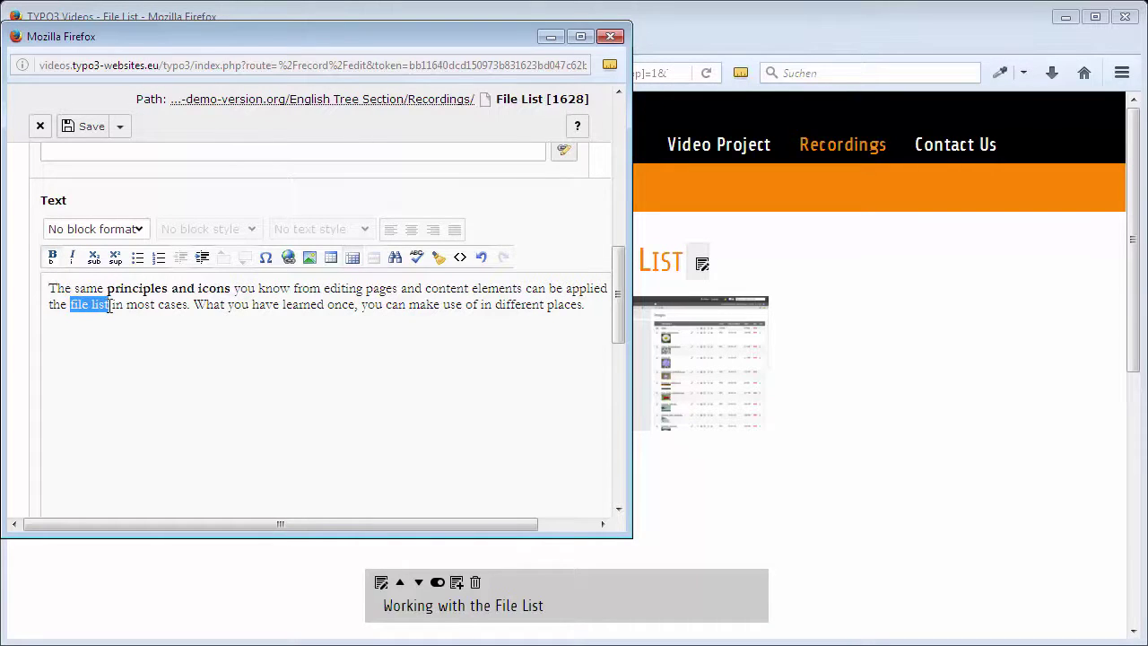
left_click(75, 259)
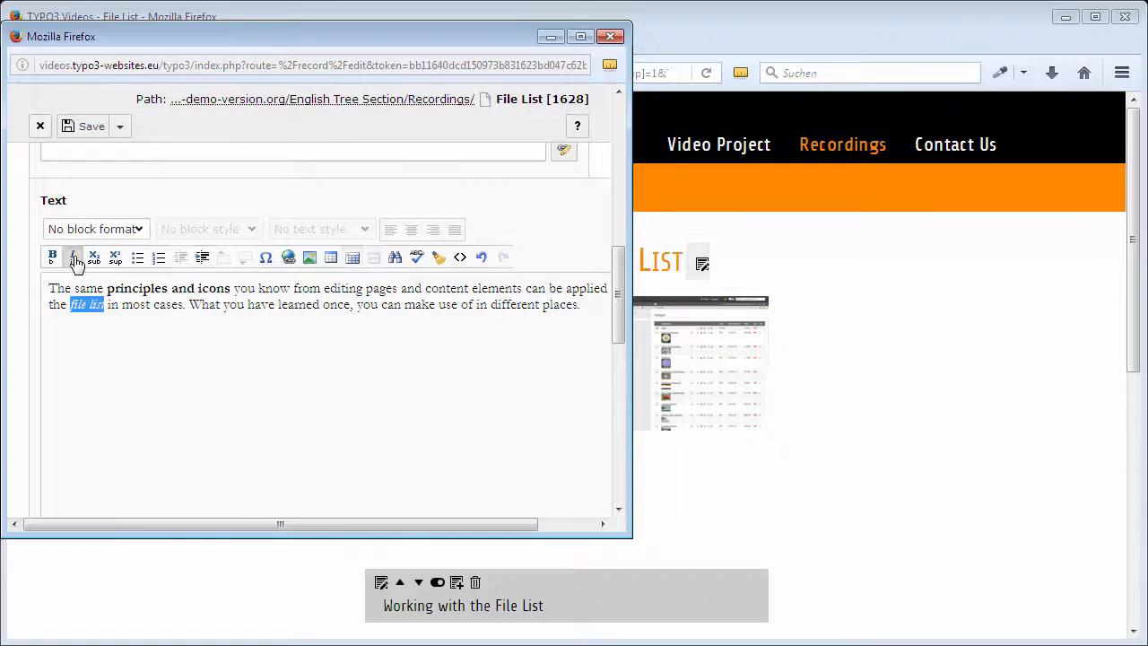
left_click(119, 125)
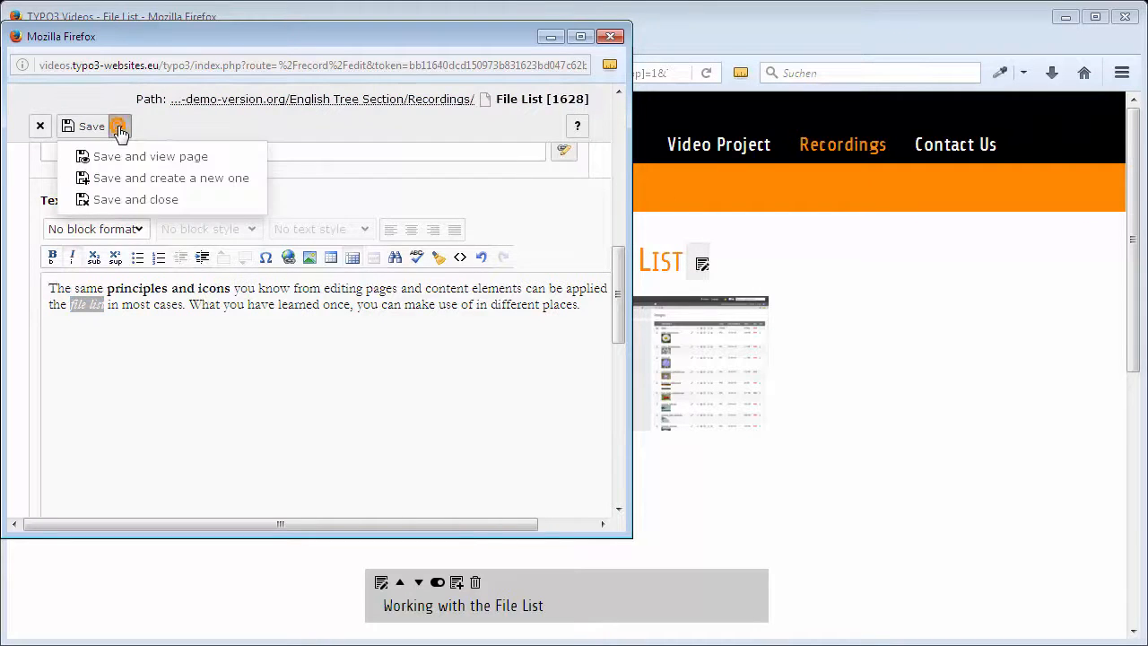
left_click(153, 201)
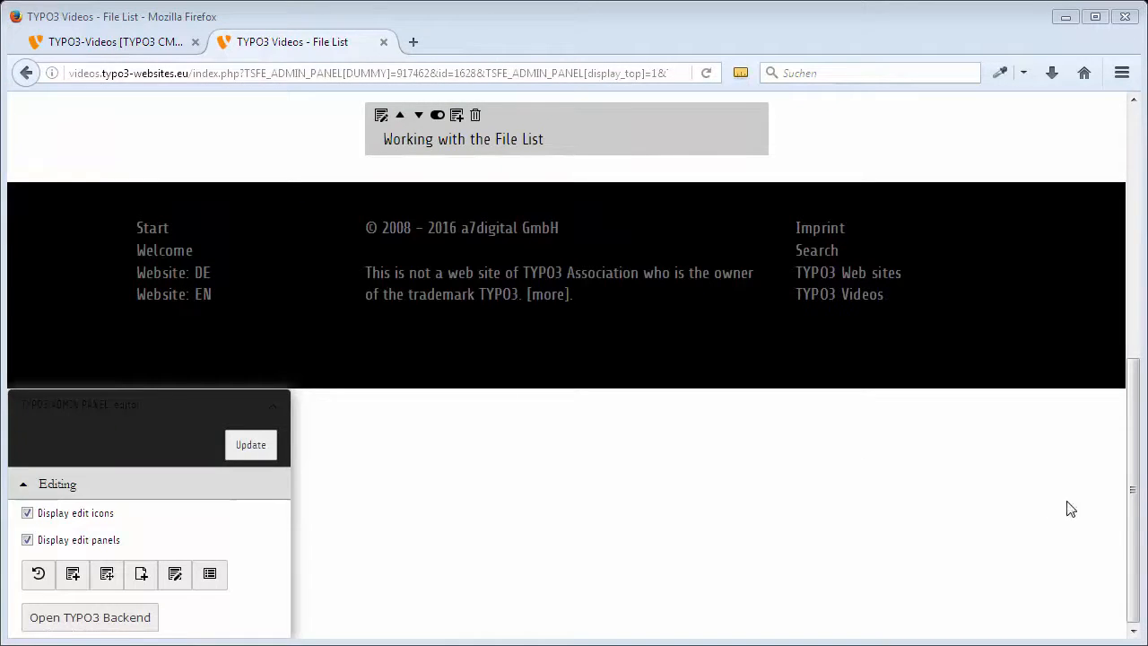
left_click_drag(1135, 533, 1135, 191)
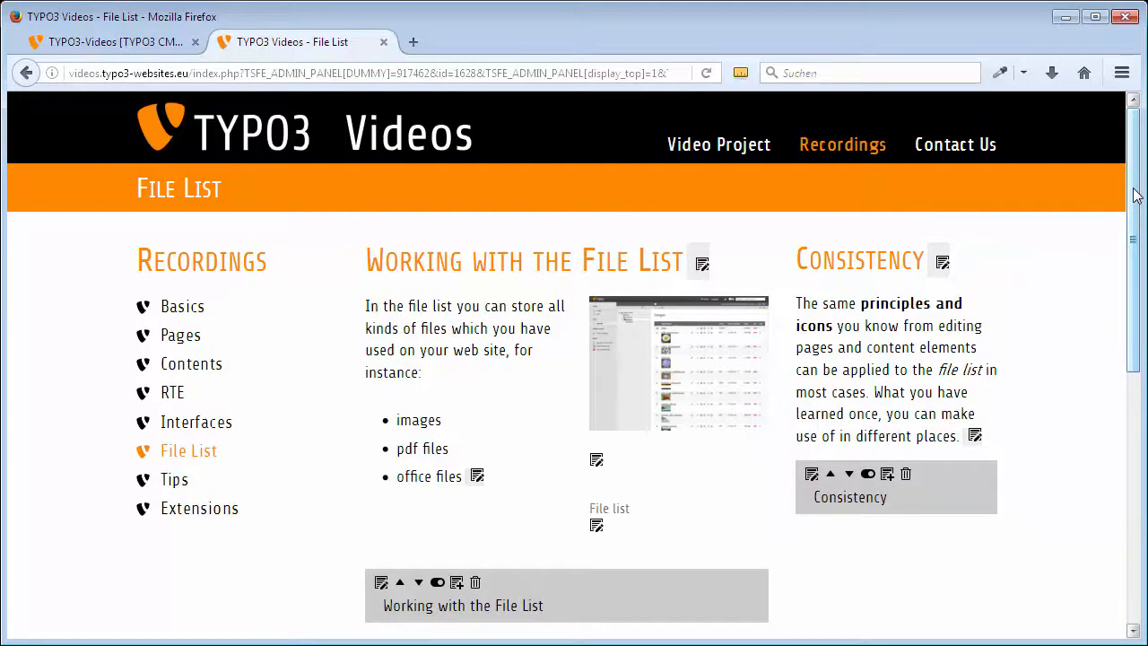
left_click_drag(1135, 193, 1131, 509)
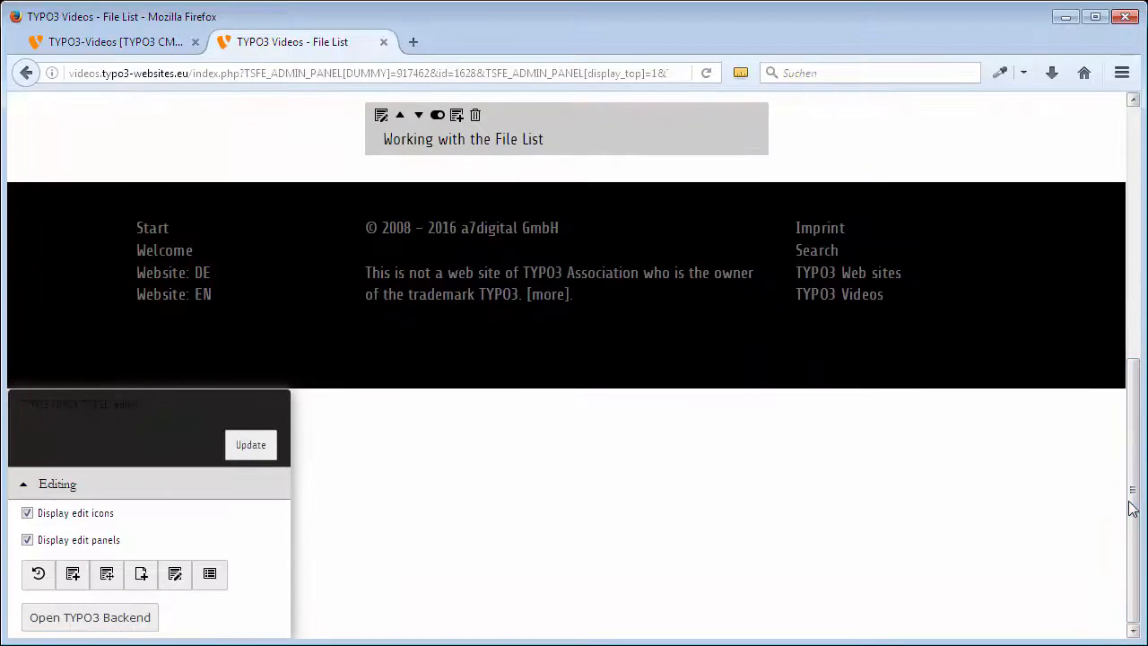
- Return to the TYPO3 backend from the Admin Panel after reviewing the frontend page
left_click(270, 405)
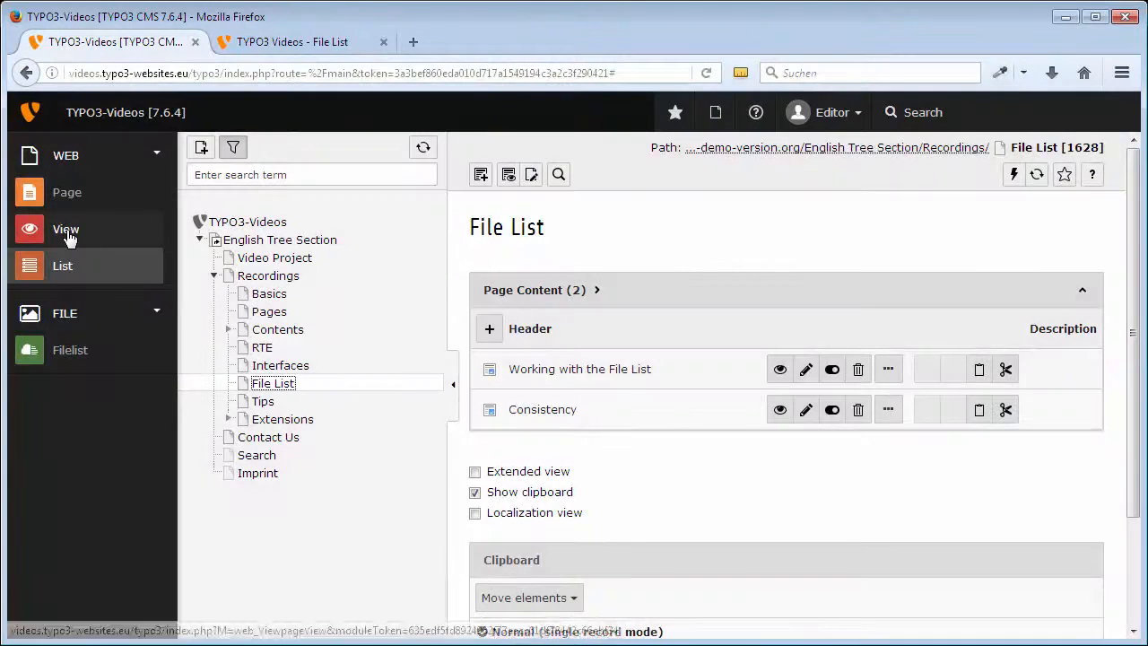
- Preview File List in the View module at 480px Mobile then 768px Tablet width, and re-expand the page tree
left_click(66, 229)
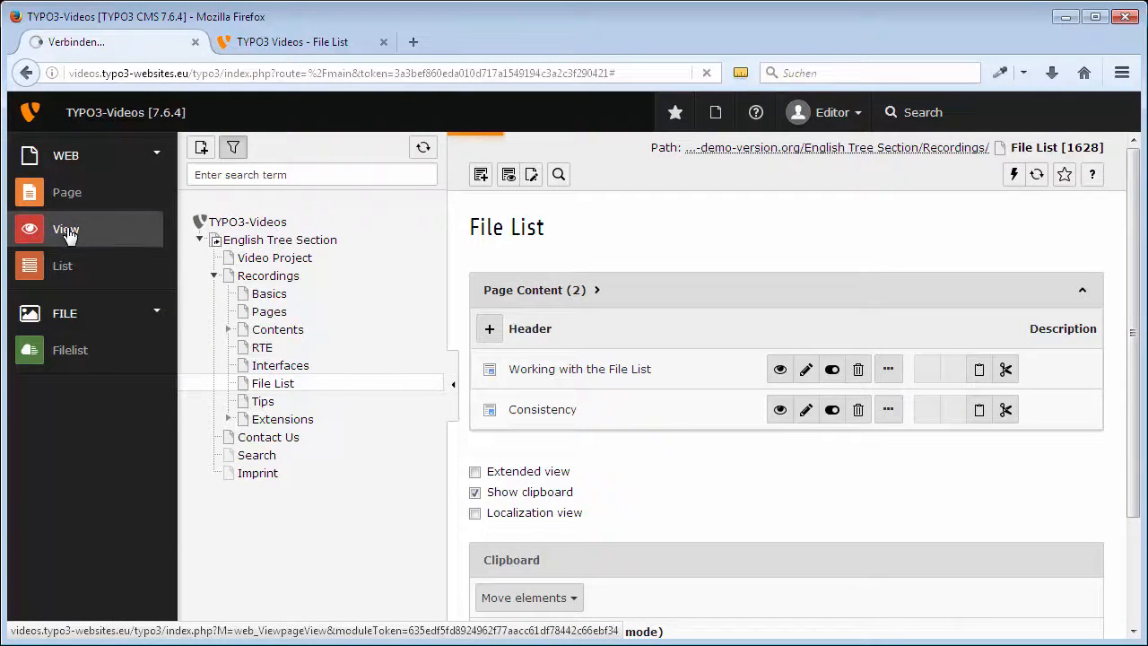
left_click(647, 242)
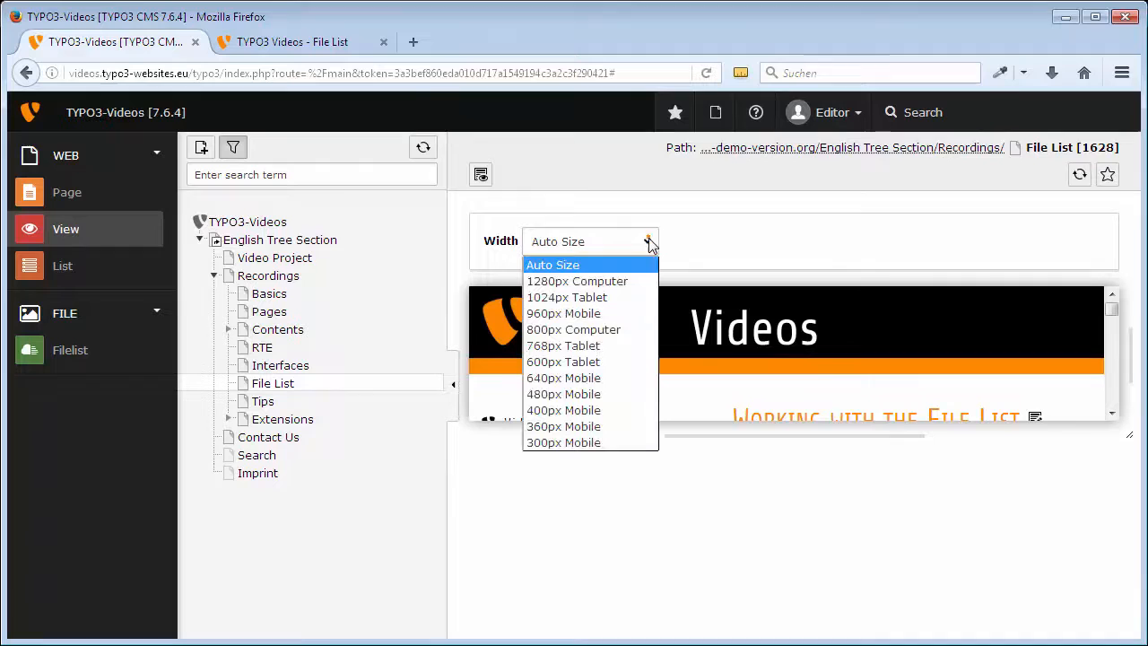
left_click(563, 394)
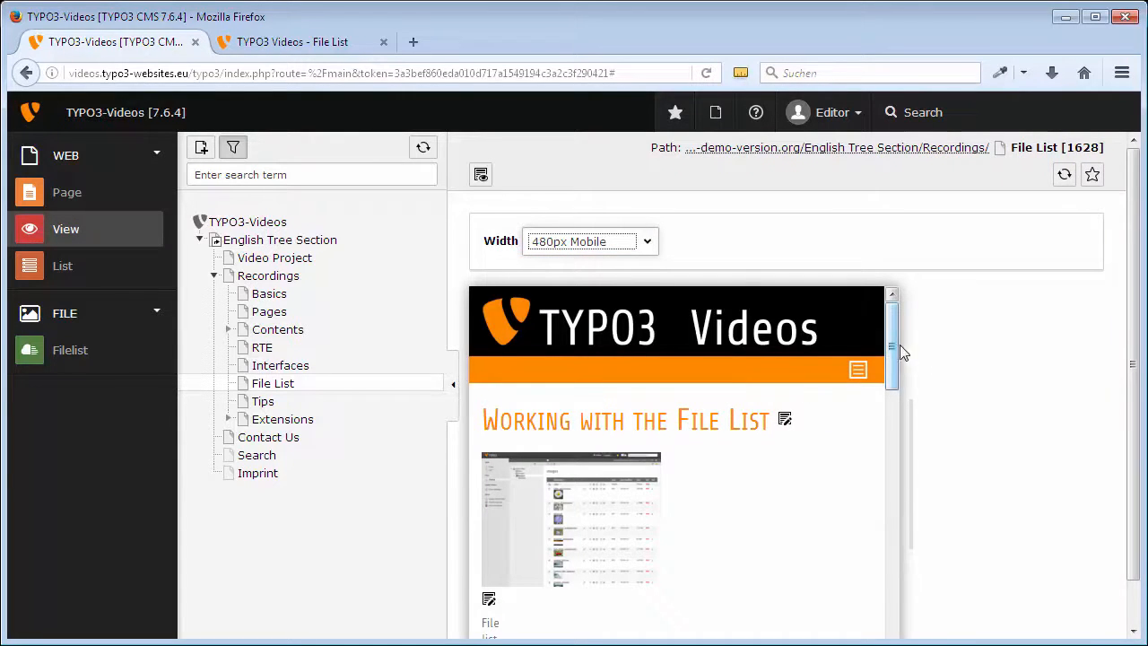
mouse_move(892, 345)
left_mouse_down()
mouse_move(885, 555)
mouse_move(894, 305)
left_mouse_up()
left_click(651, 242)
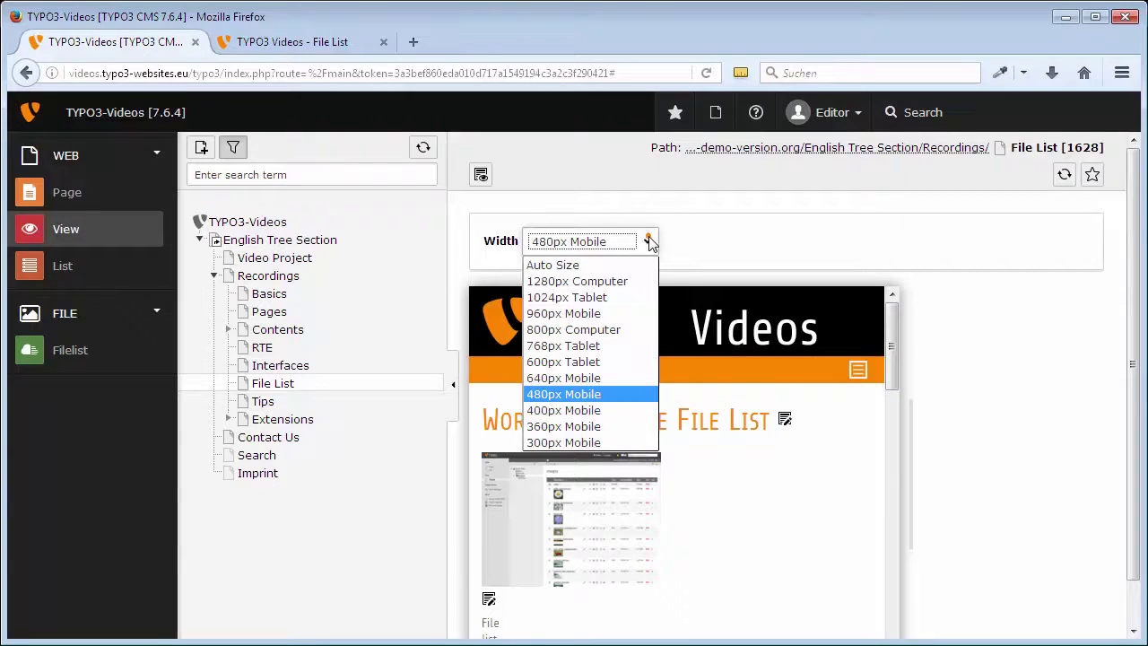
left_click(625, 347)
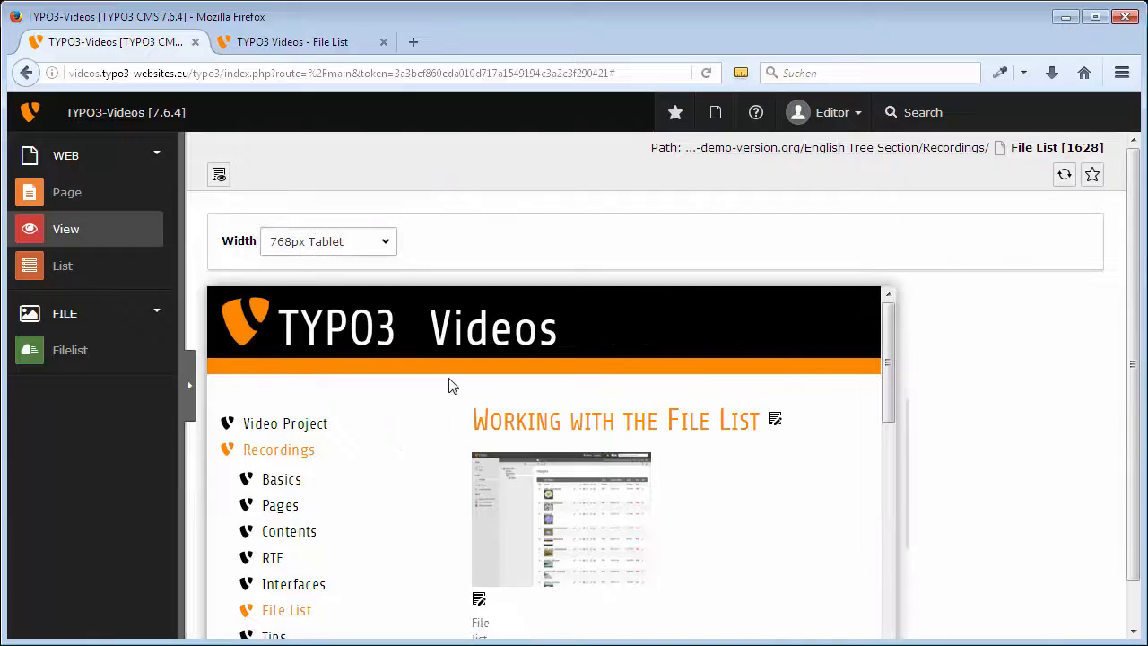
mouse_move(885, 325)
left_mouse_down()
mouse_move(889, 494)
mouse_move(889, 305)
left_mouse_up()
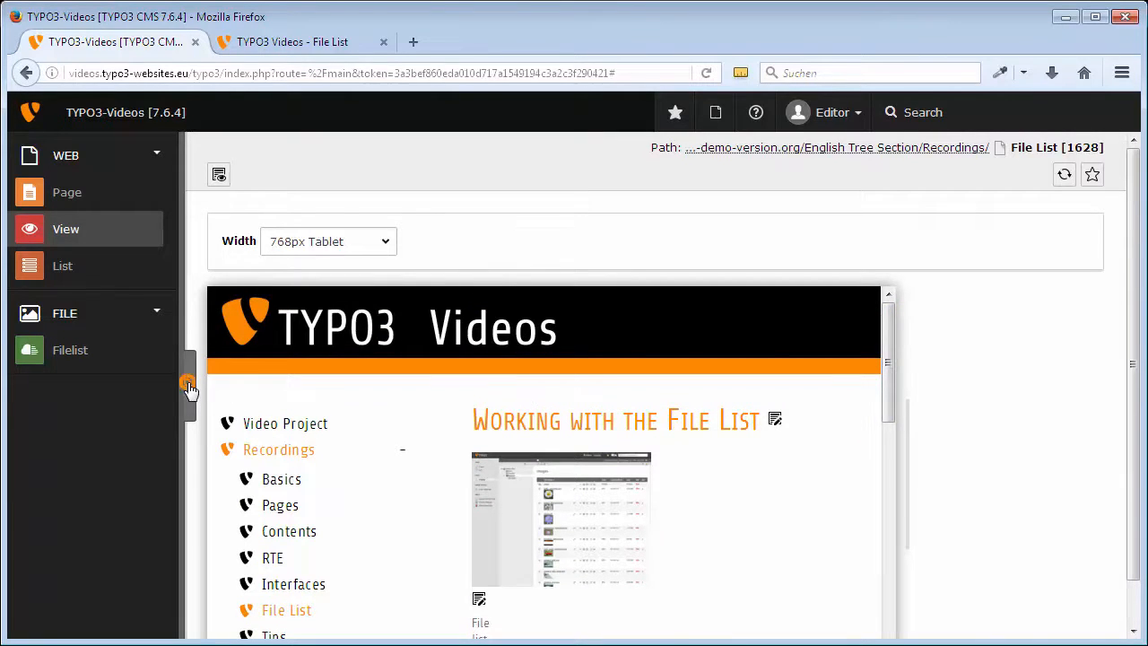
left_click(189, 385)
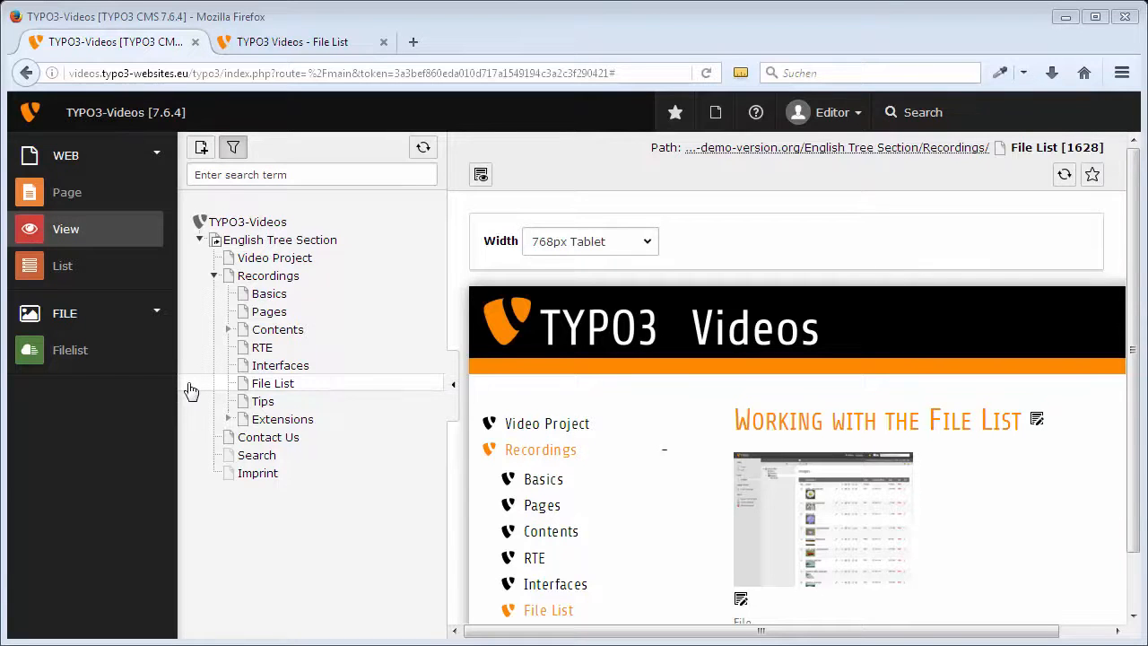
- Show the images folder's contents in the Filelist module to reach screenshot_filelist.png
left_click(81, 356)
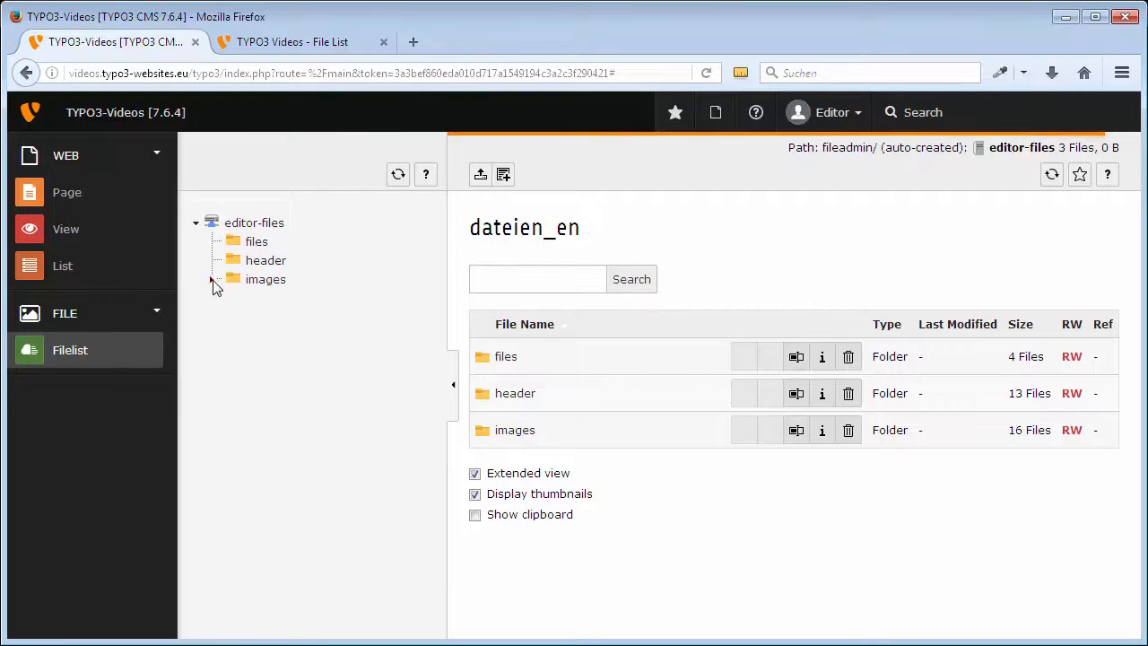
left_click(212, 279)
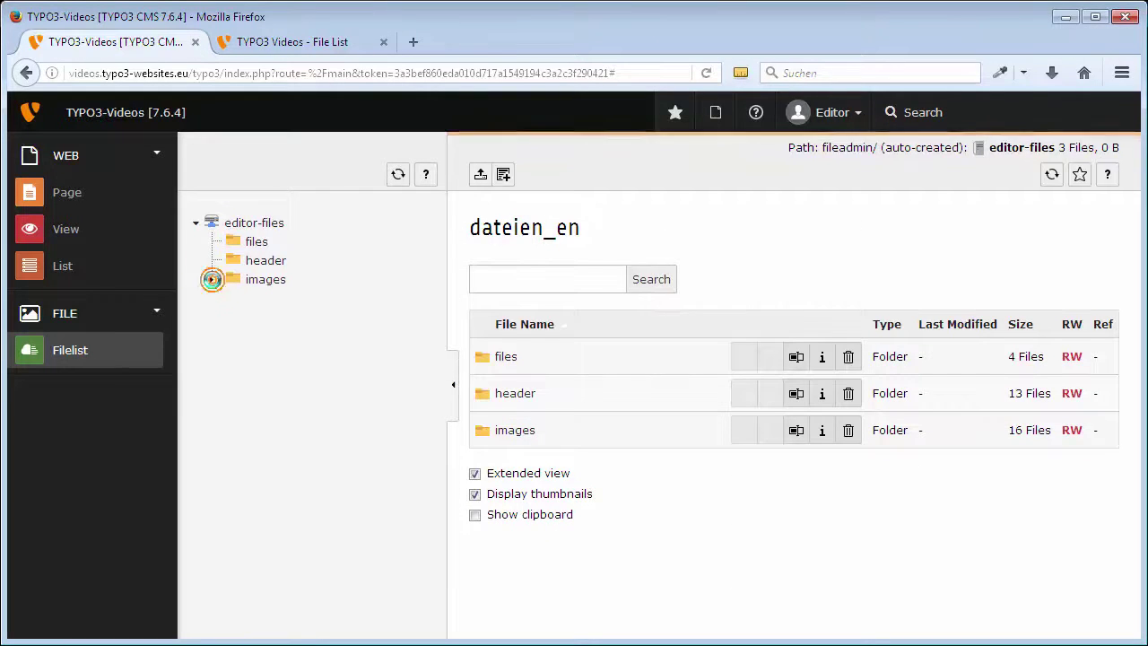
left_click(266, 280)
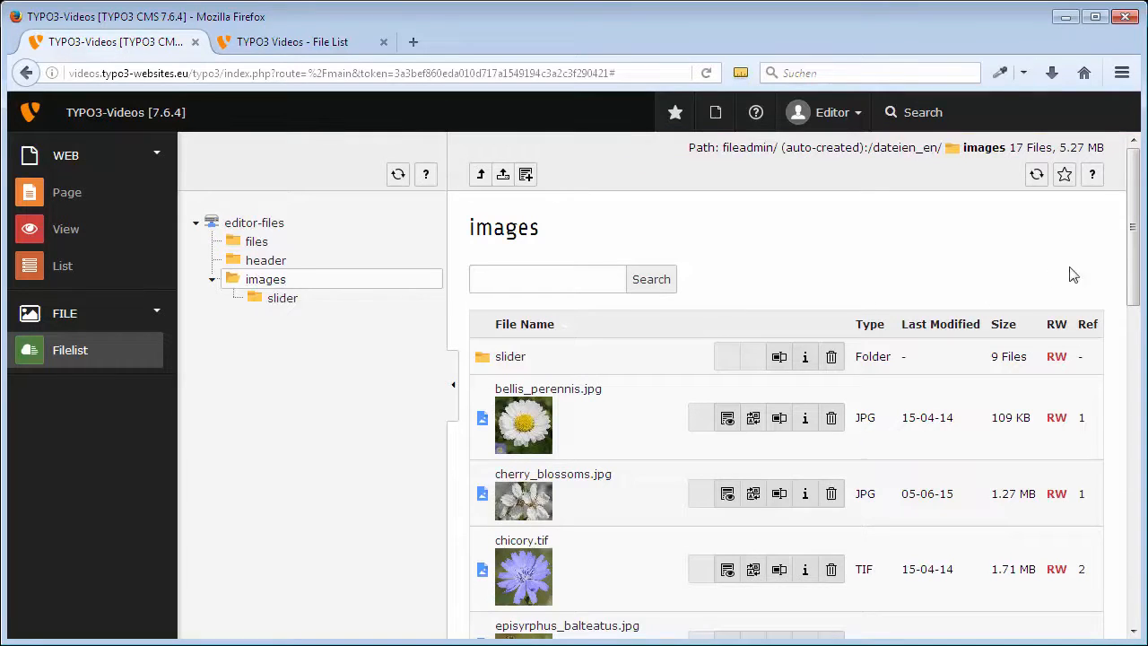
left_click_drag(1133, 268, 1132, 501)
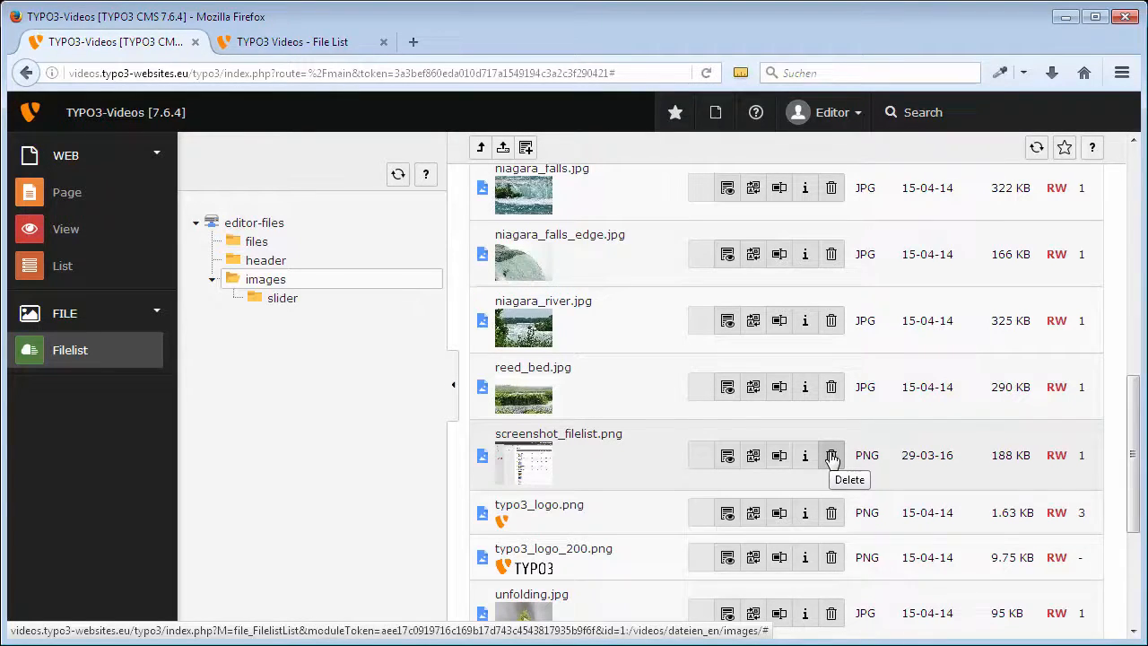
scroll(832, 457, "up", 1)
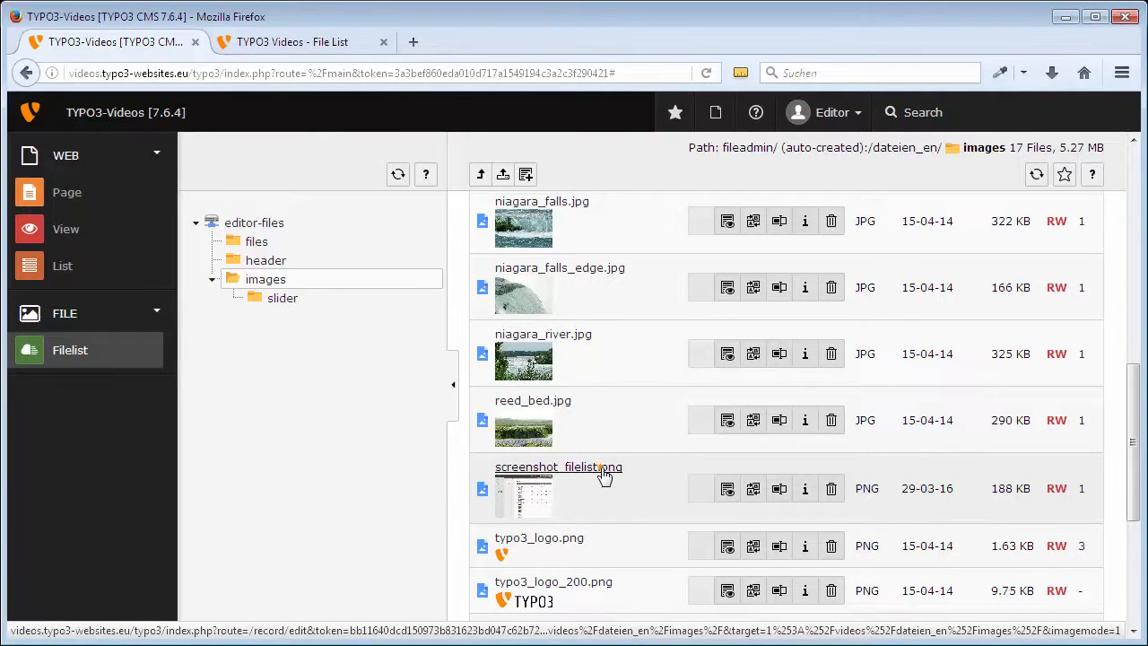
- Set Title, Description and Alternative Text of screenshot_filelist.png to 'screenshot filelist' and save and close
left_click(605, 475)
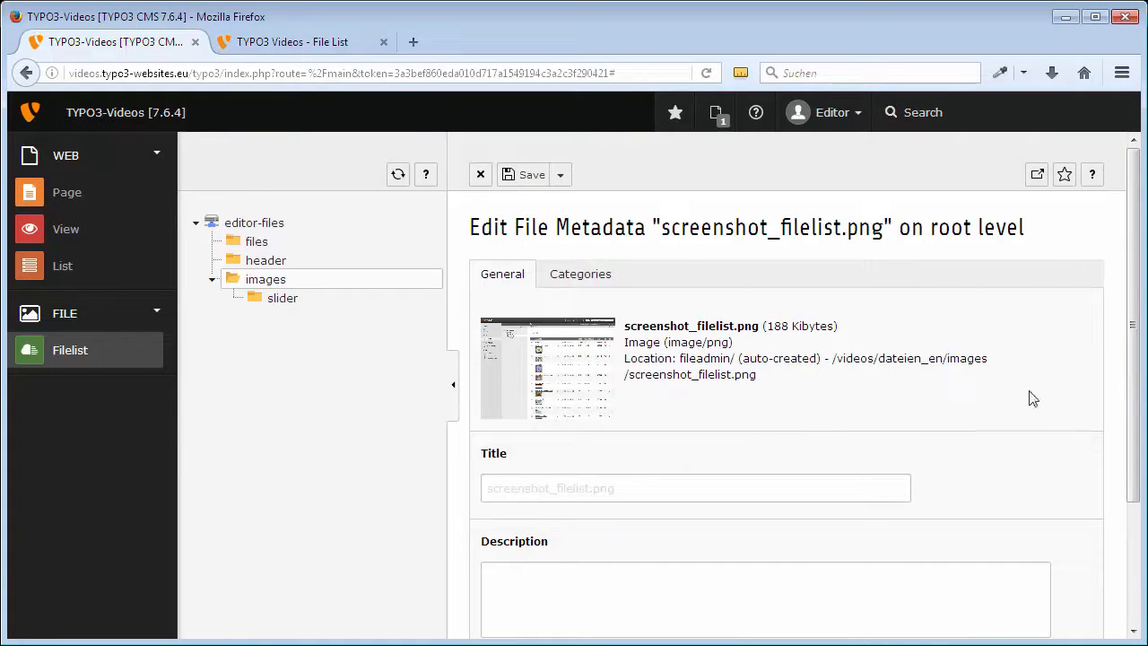
left_click_drag(1134, 394, 1134, 519)
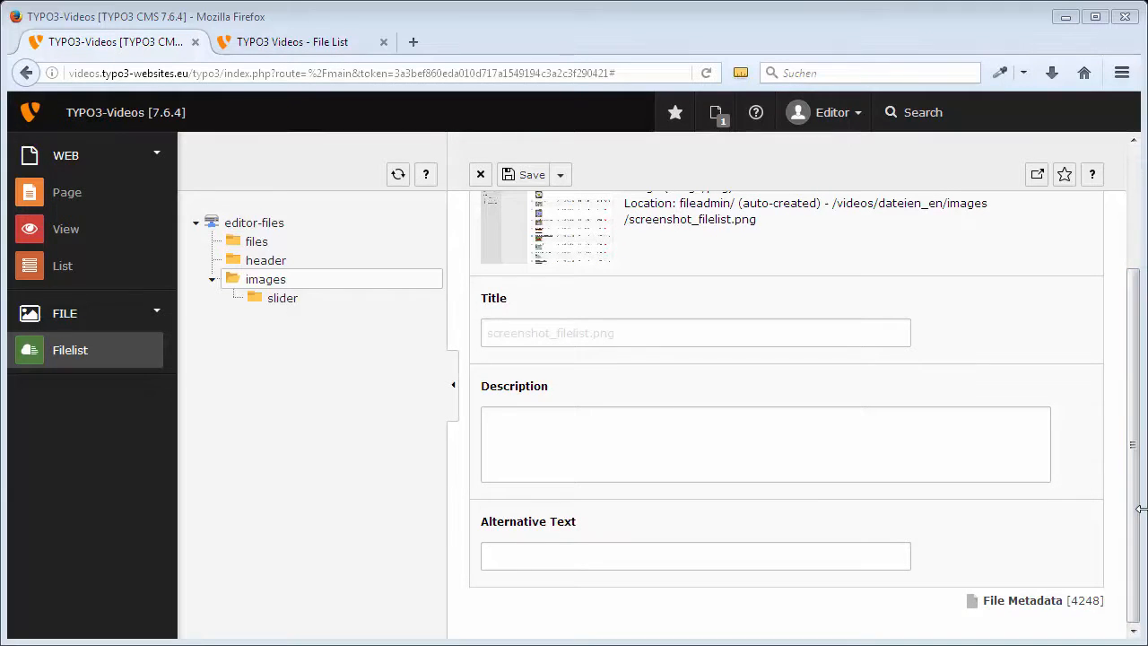
left_click(596, 330)
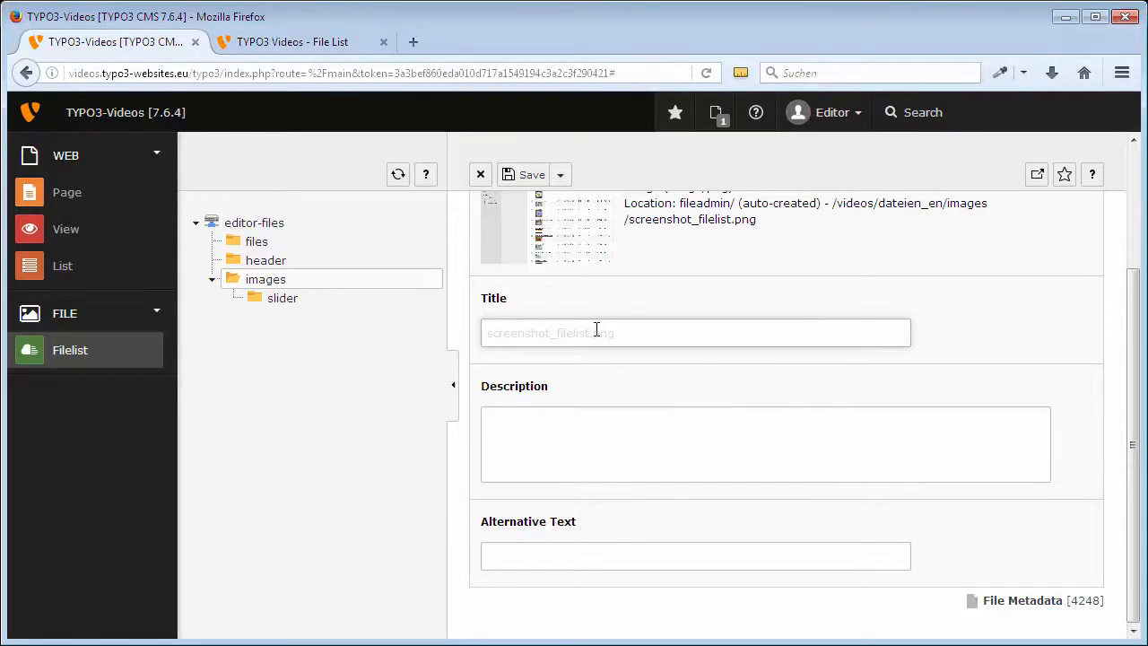
type("screenshot filelist")
left_click(601, 422)
type("screenshot filelist")
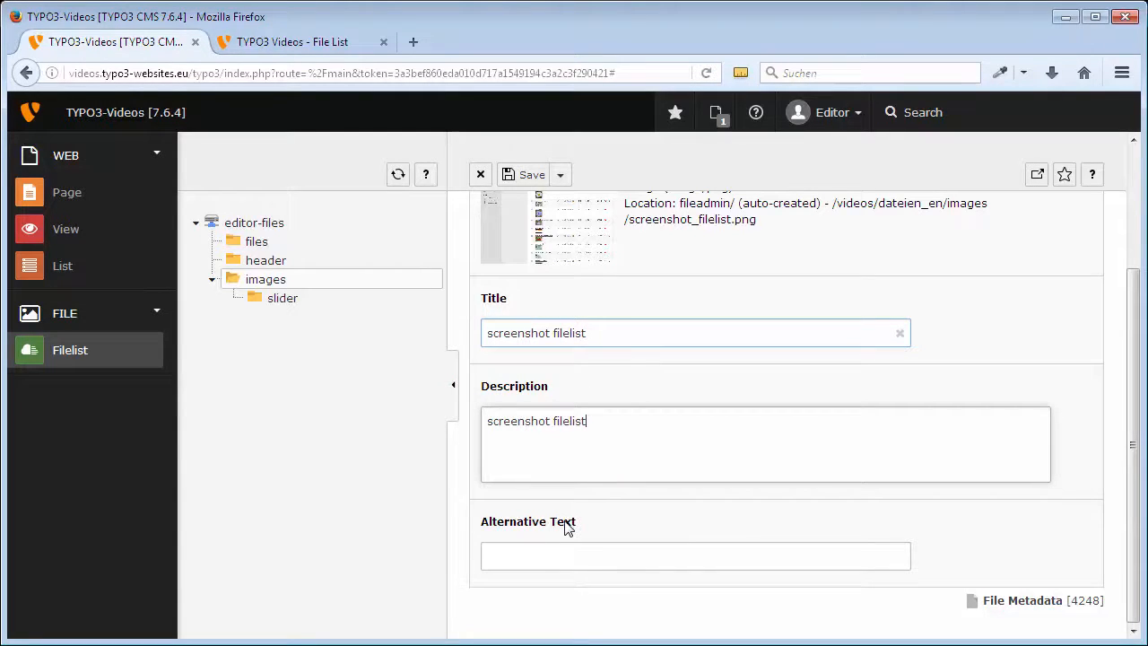
left_click(581, 552)
type("screenshot filelist")
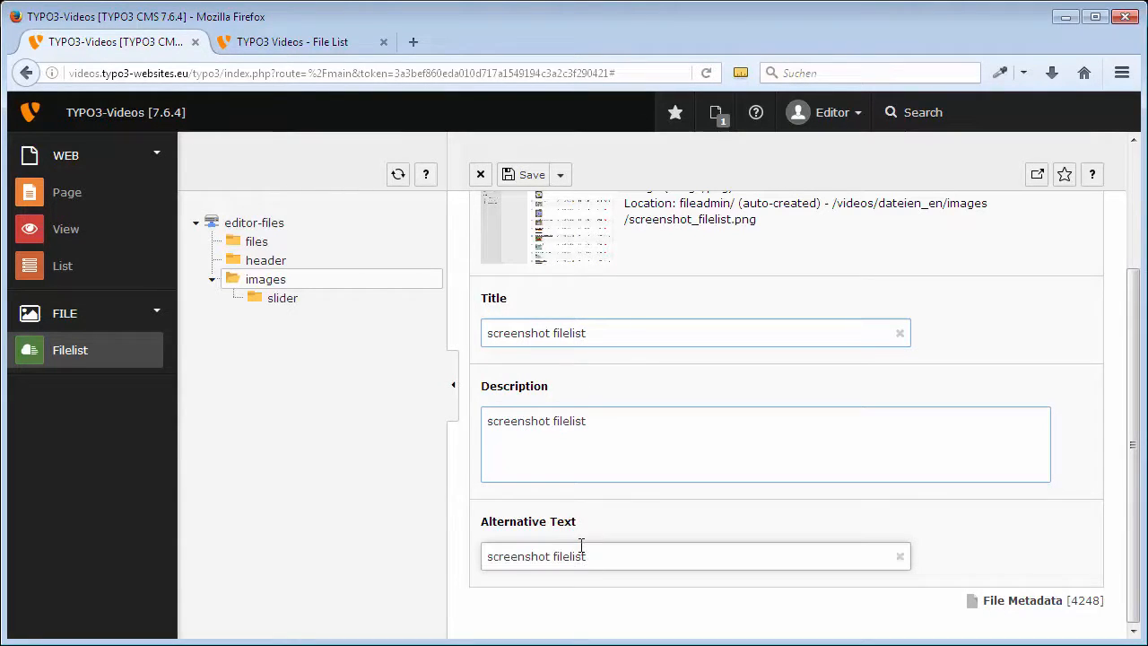
left_click(560, 174)
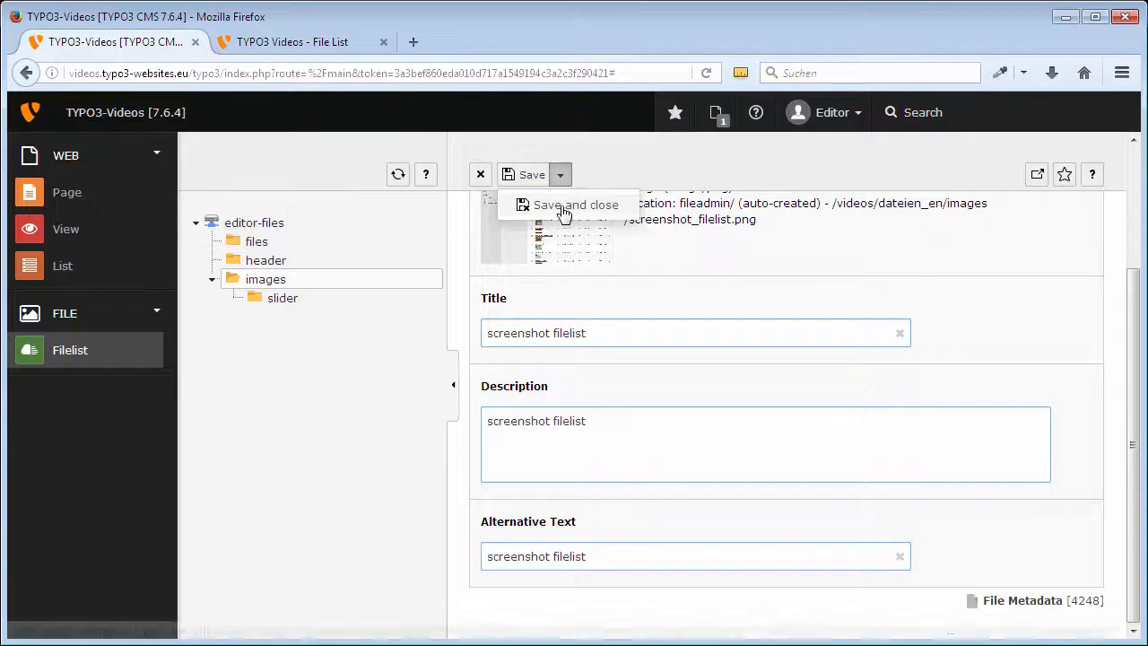
left_click(560, 206)
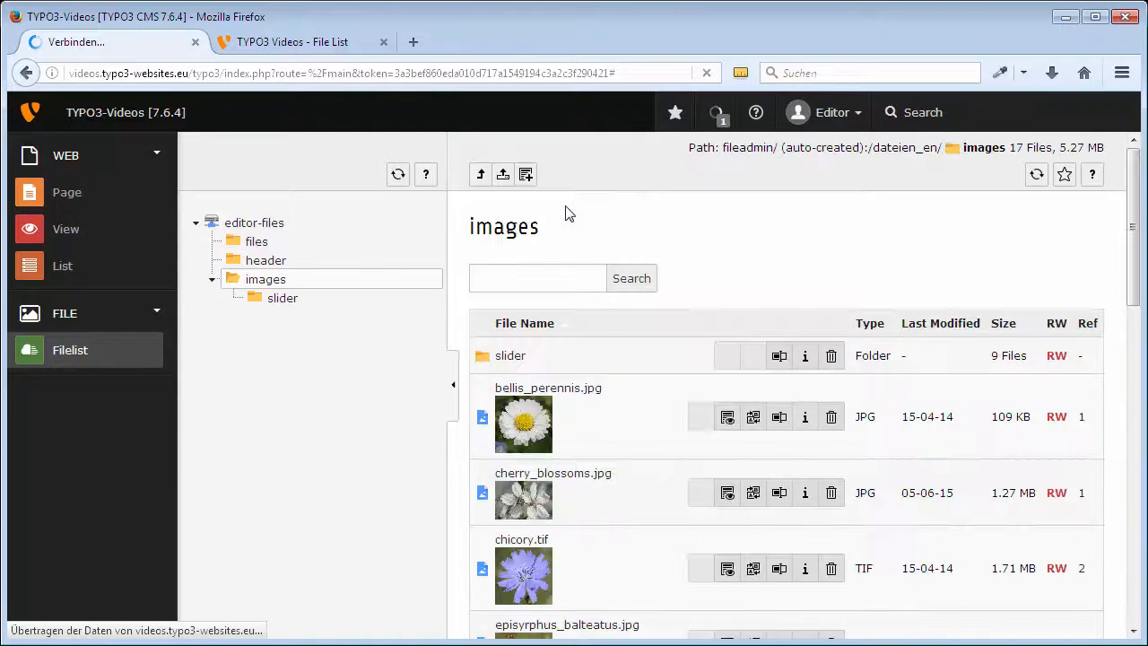
- Reload the live File List page to check the screenshot, then return to the backend file list
left_click(307, 42)
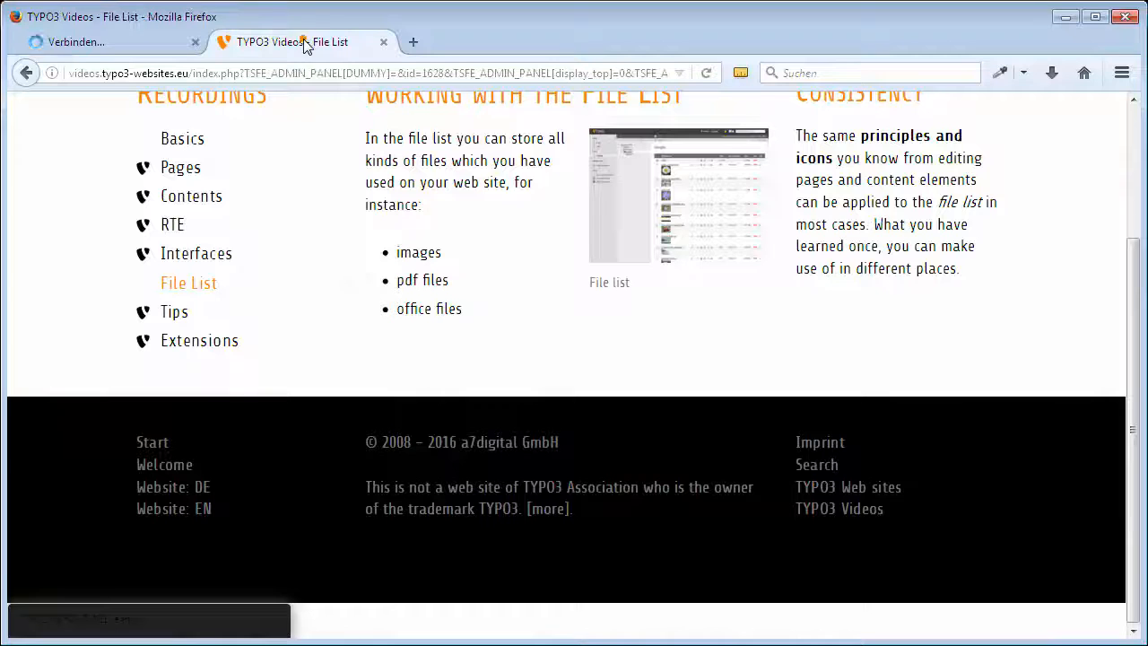
left_click(188, 284)
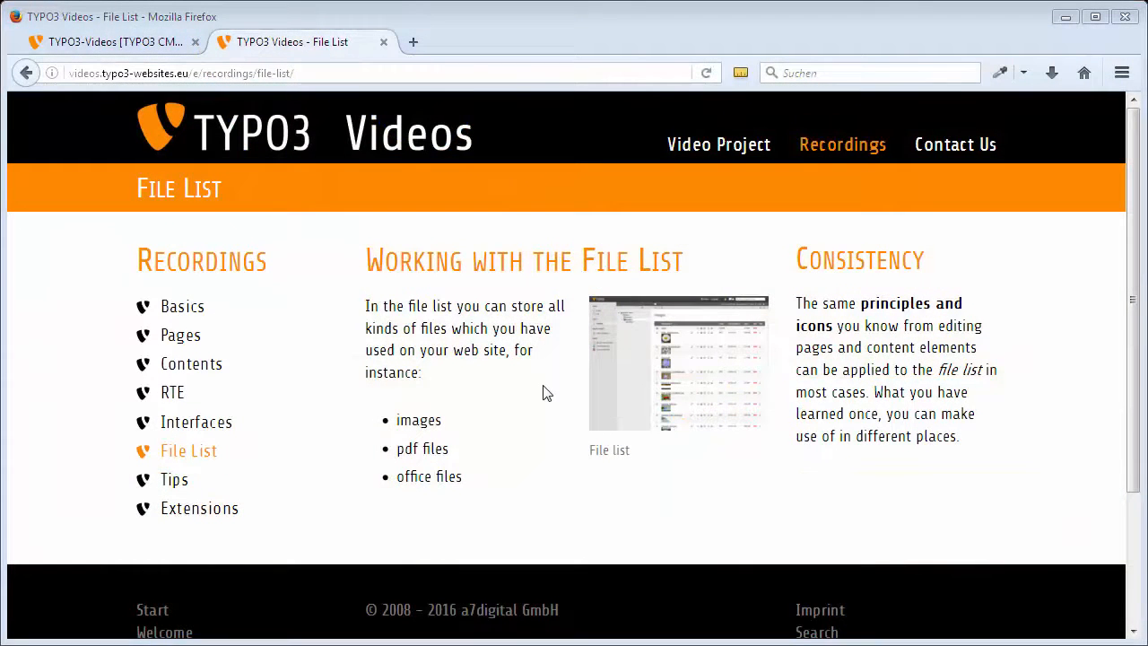
left_click(117, 41)
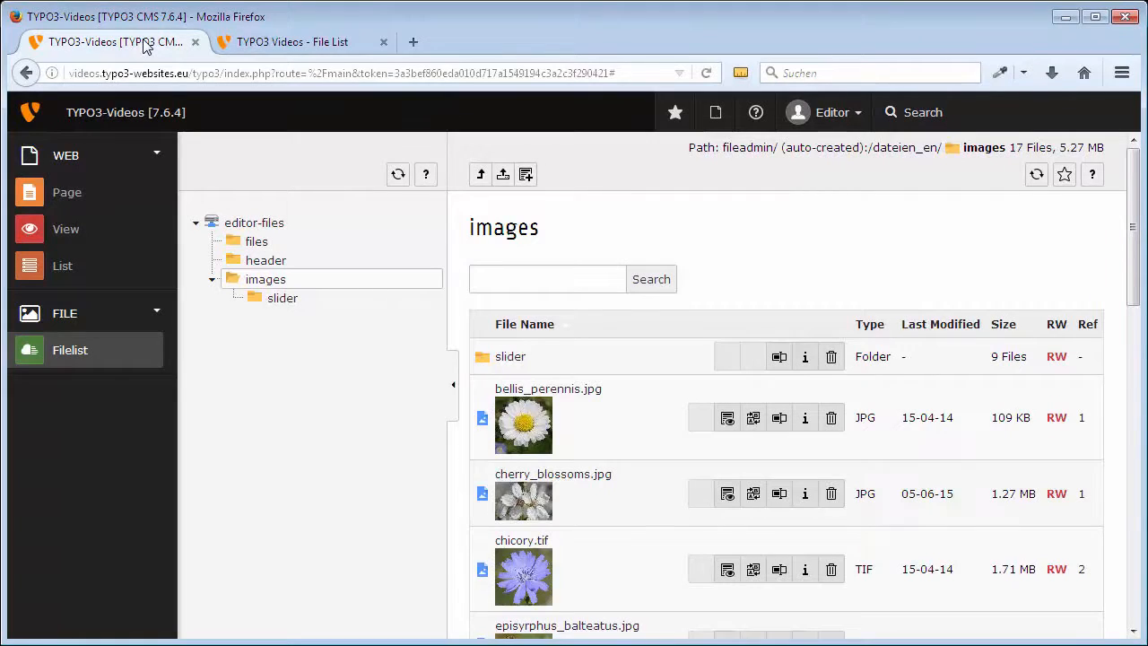
- Search the whole editor-files storage for files matching 'TYPO3'
left_click(254, 222)
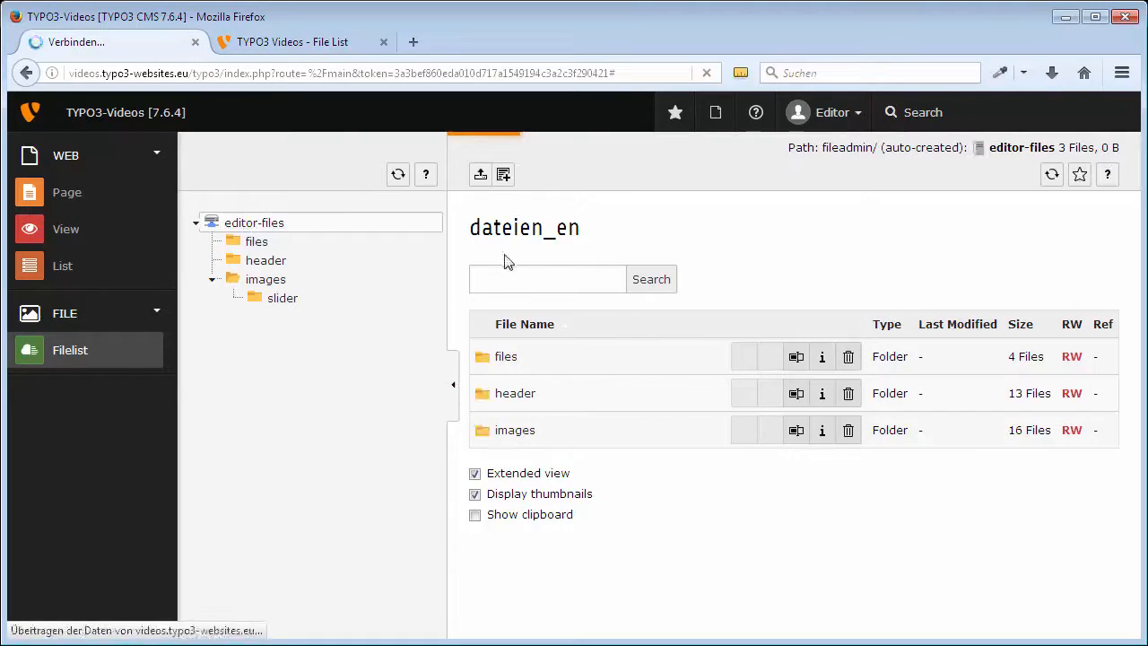
left_click(522, 276)
type("TYPO3")
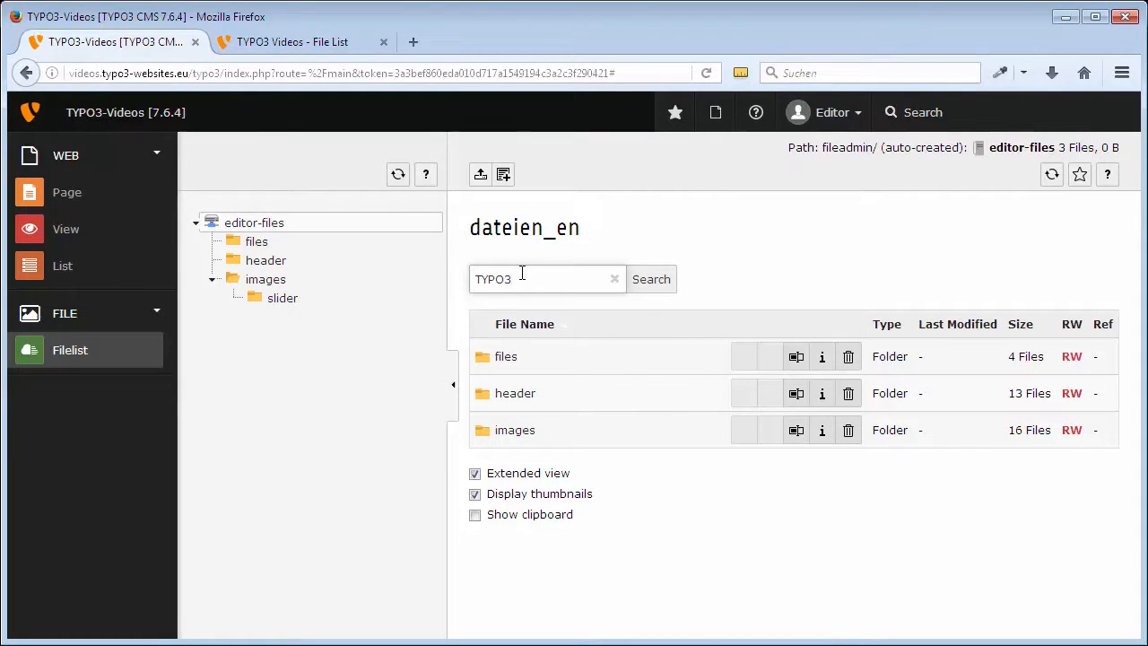
left_click(659, 280)
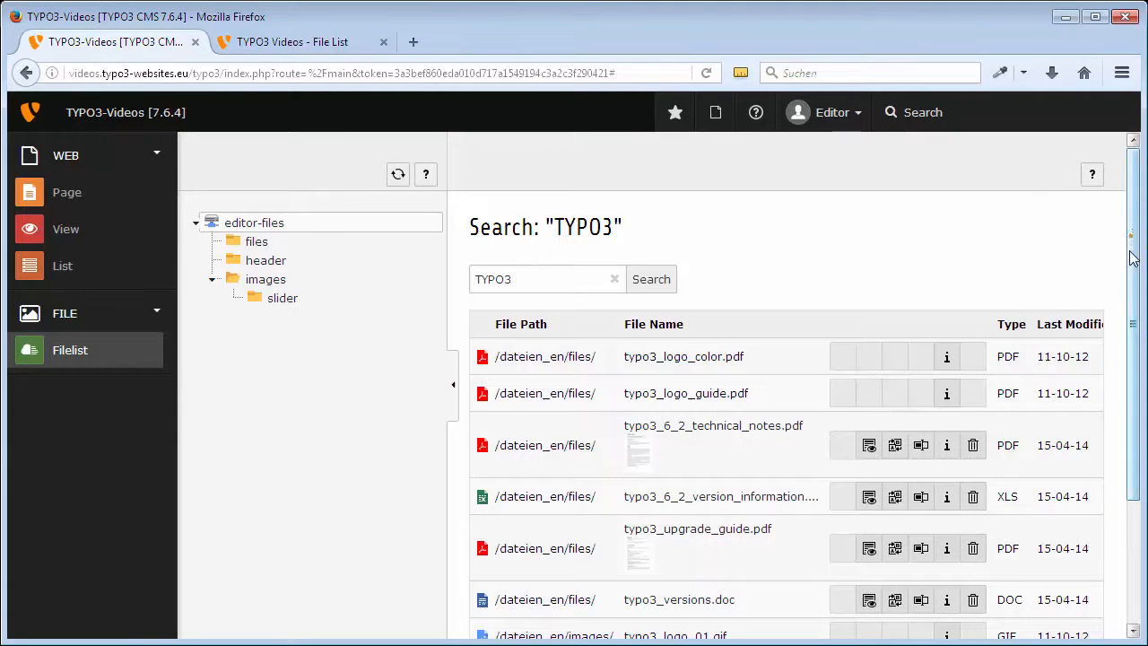
left_click_drag(1131, 224, 1132, 303)
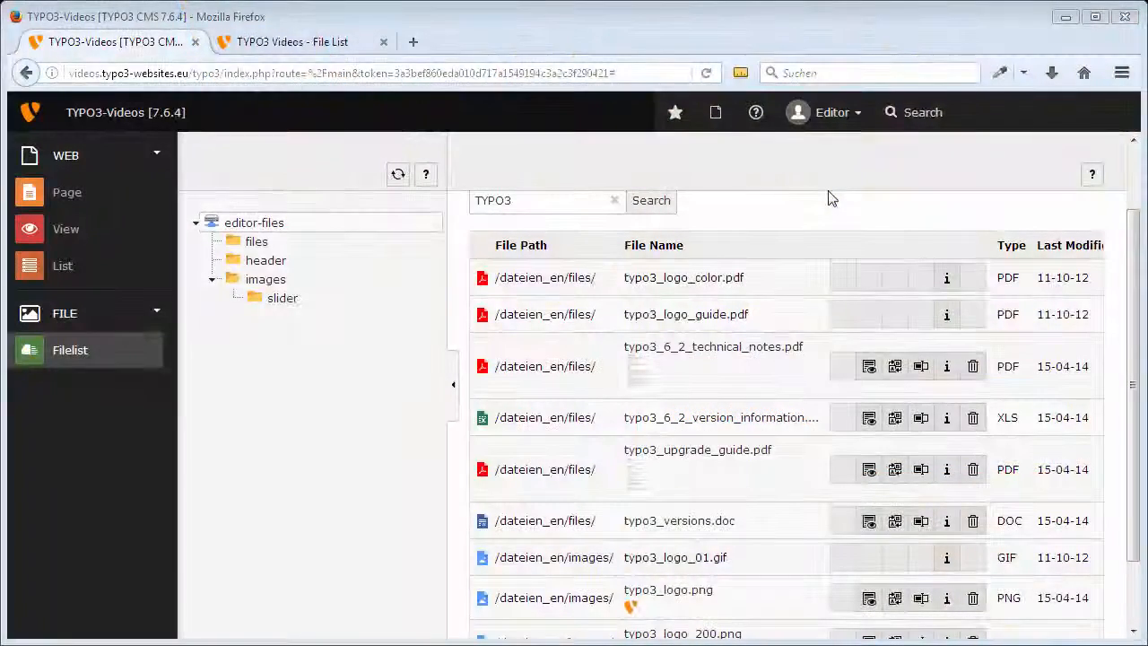
- Upload all the new header image files into the header folder
left_click(265, 260)
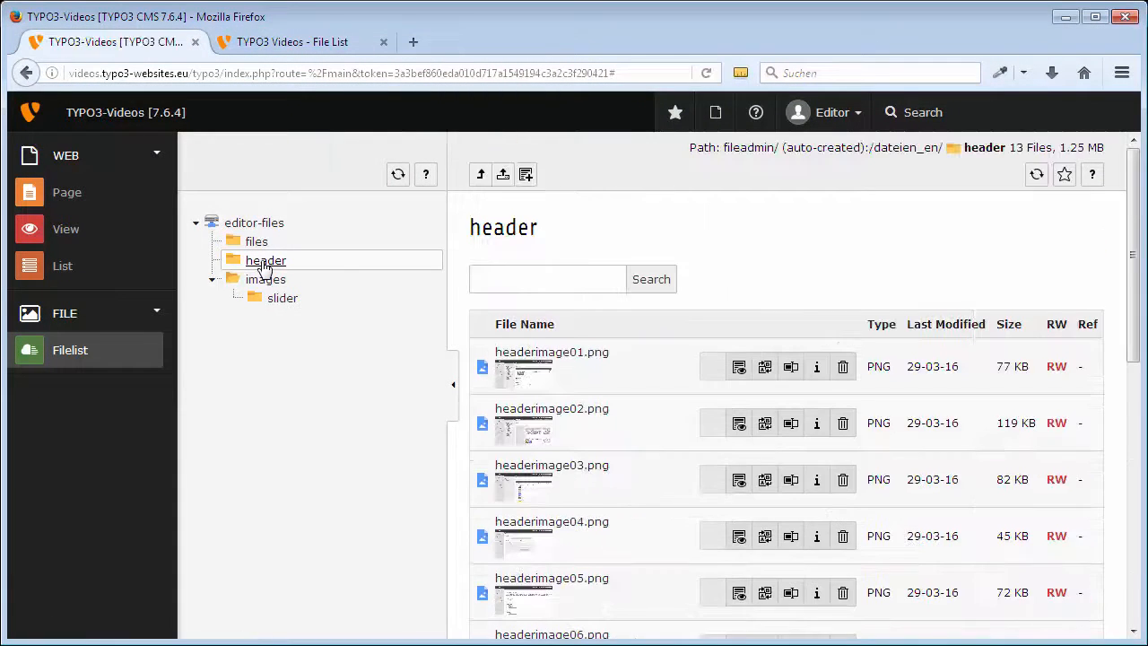
left_click(502, 175)
left_click(502, 175)
left_click(320, 385)
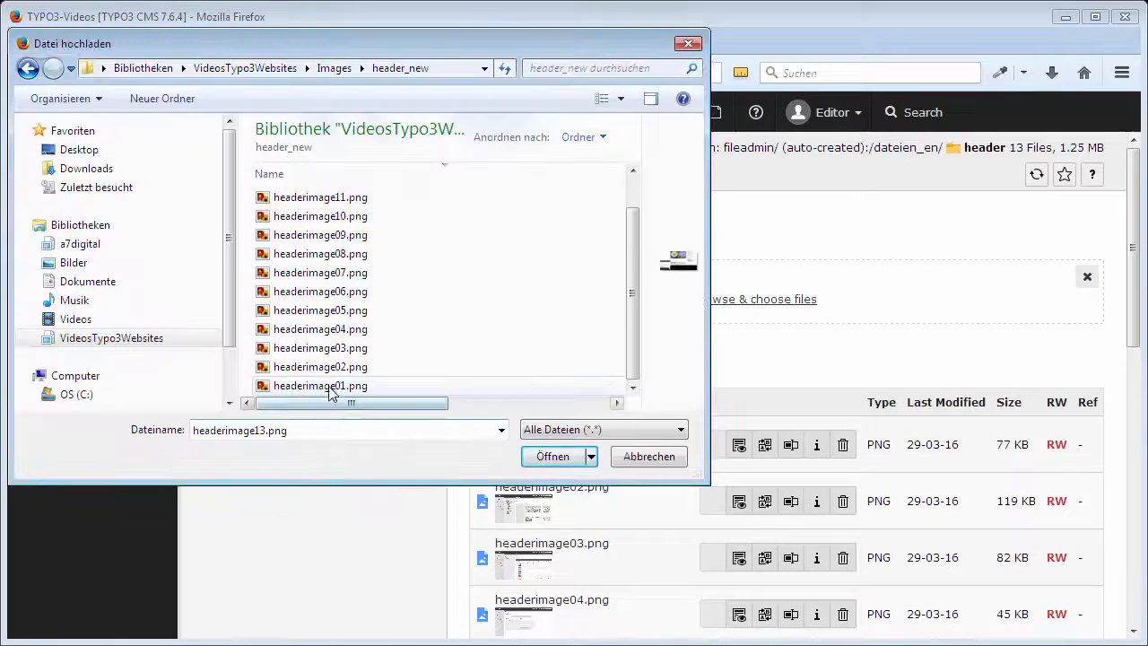
key("ctrl+a")
left_click(552, 456)
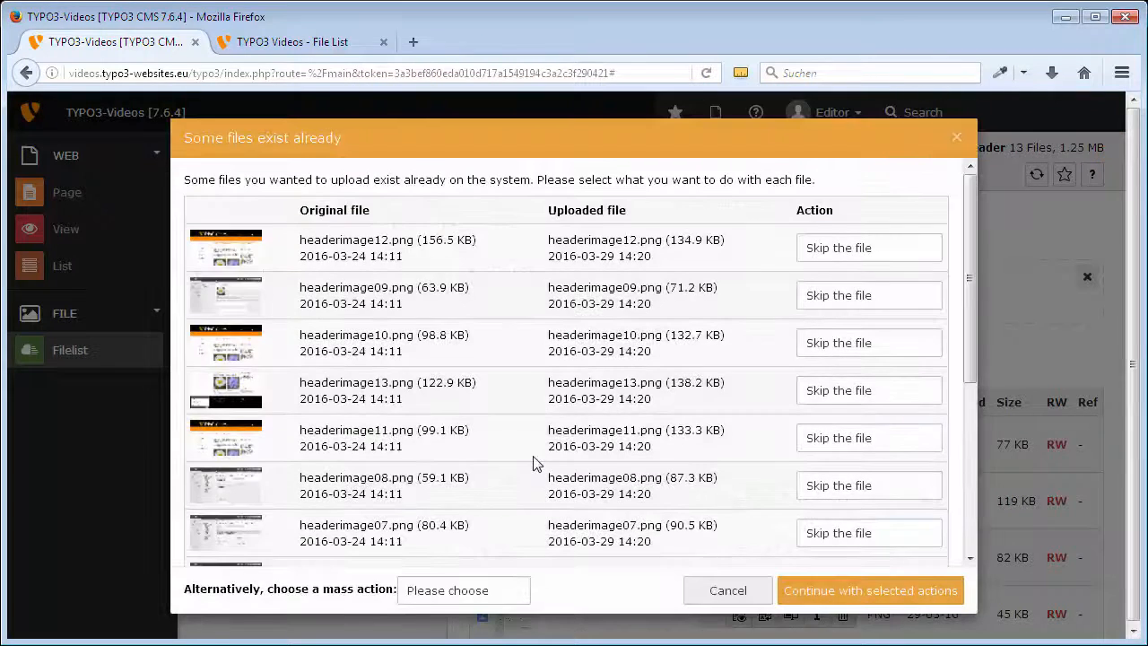
- Resolve the duplicate prompt by choosing to overwrite all existing header images
left_click(929, 247)
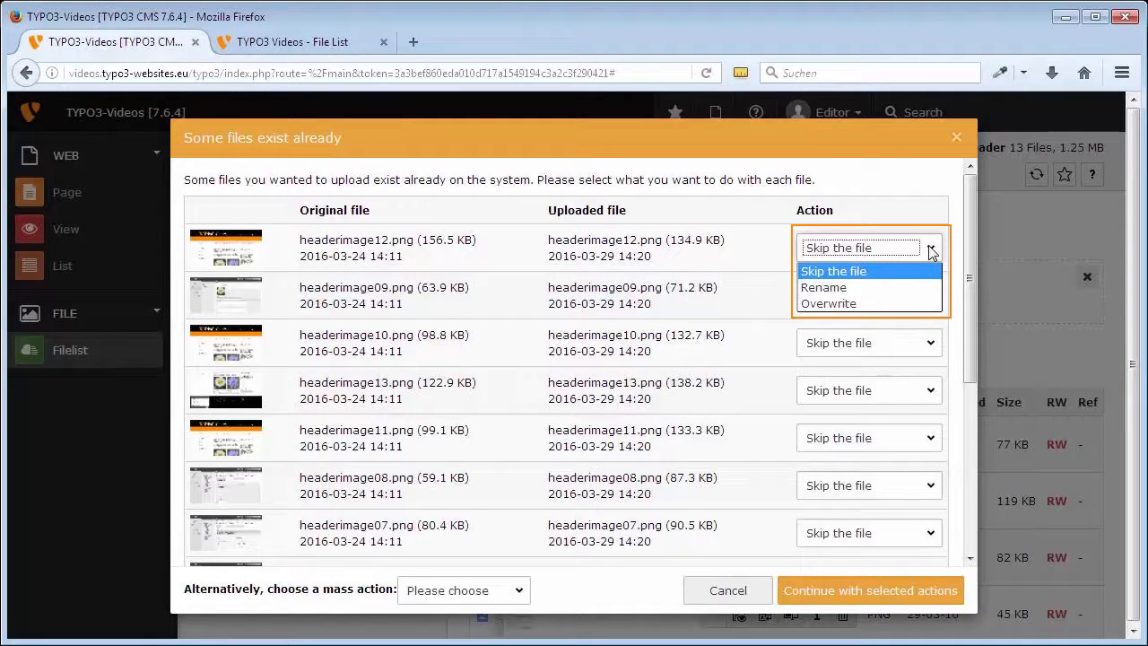
left_click(930, 247)
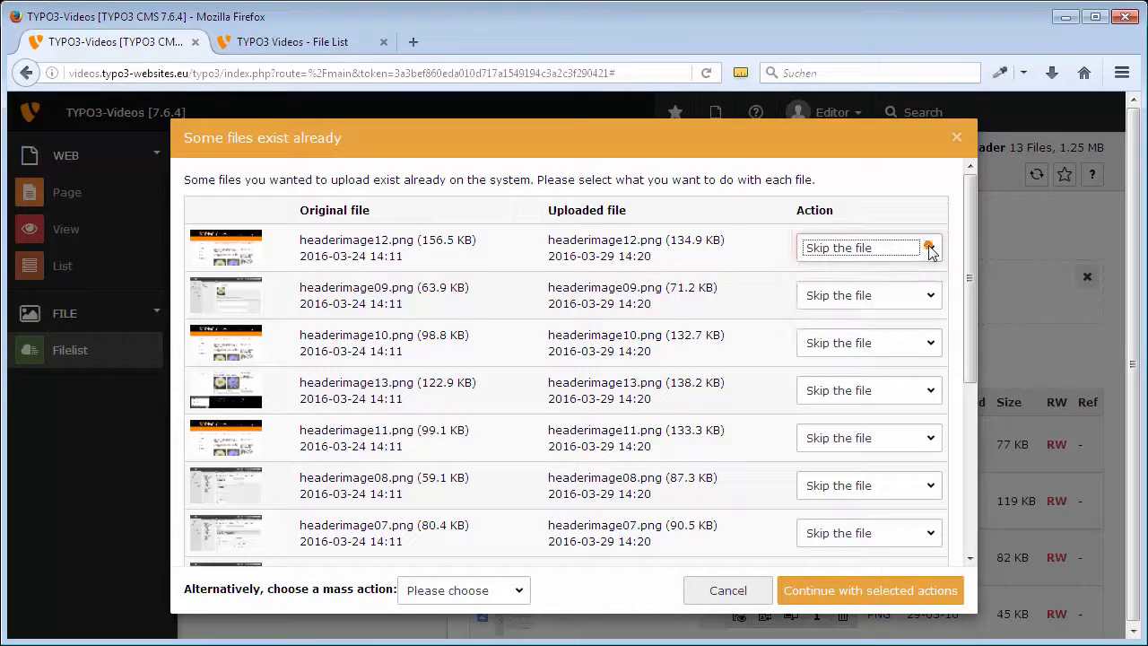
left_click(518, 590)
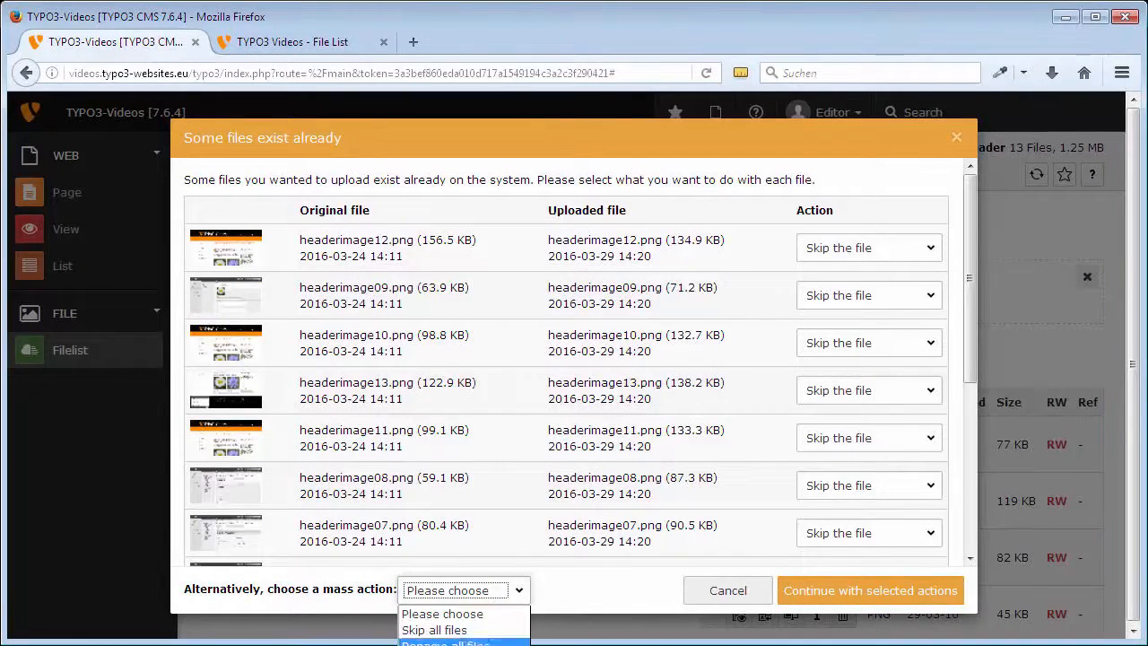
key("Down")
key("Down")
key("Down")
key("Return")
left_click(816, 591)
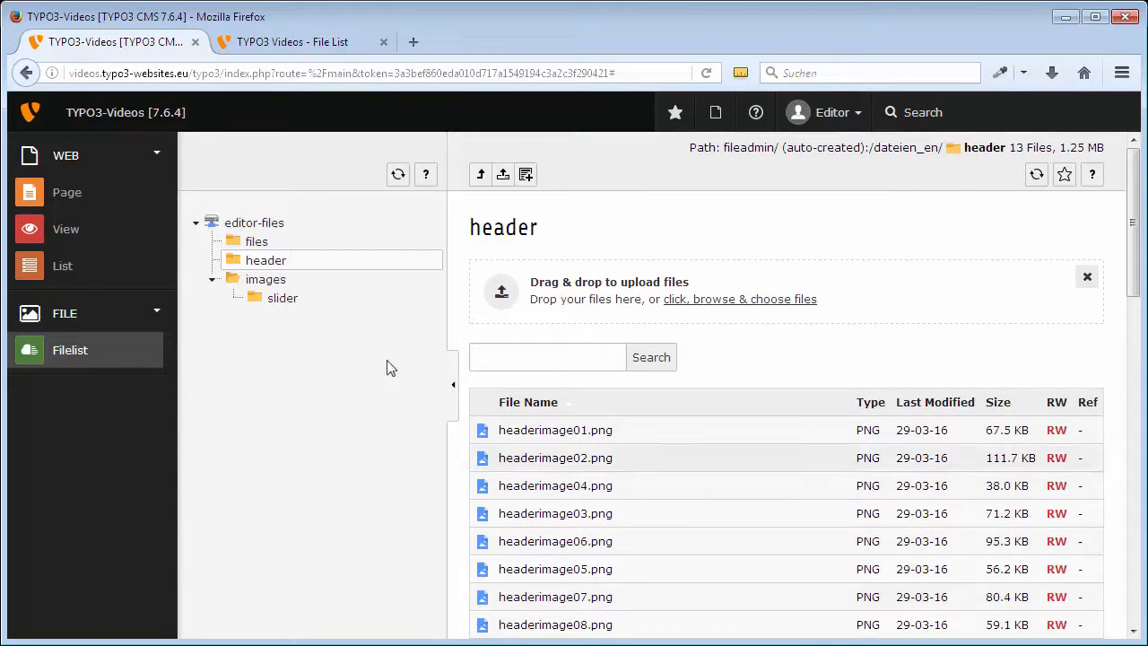
- In the images folder, start replacing screenshot_filelist.png with a file from the computer
left_click(265, 260)
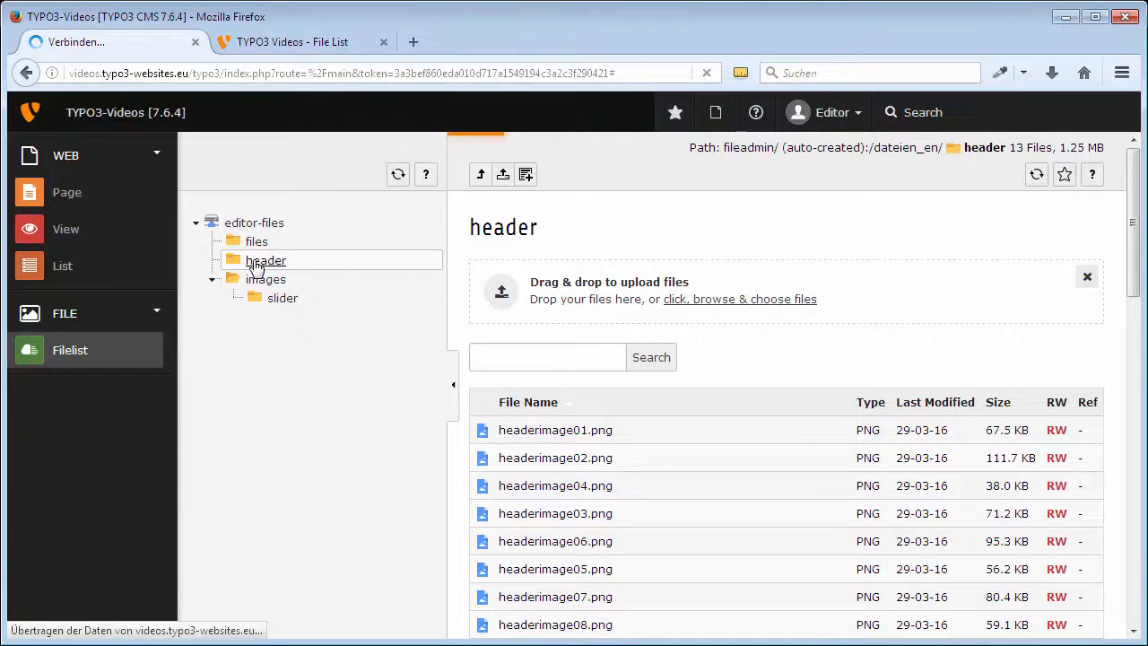
left_click(265, 279)
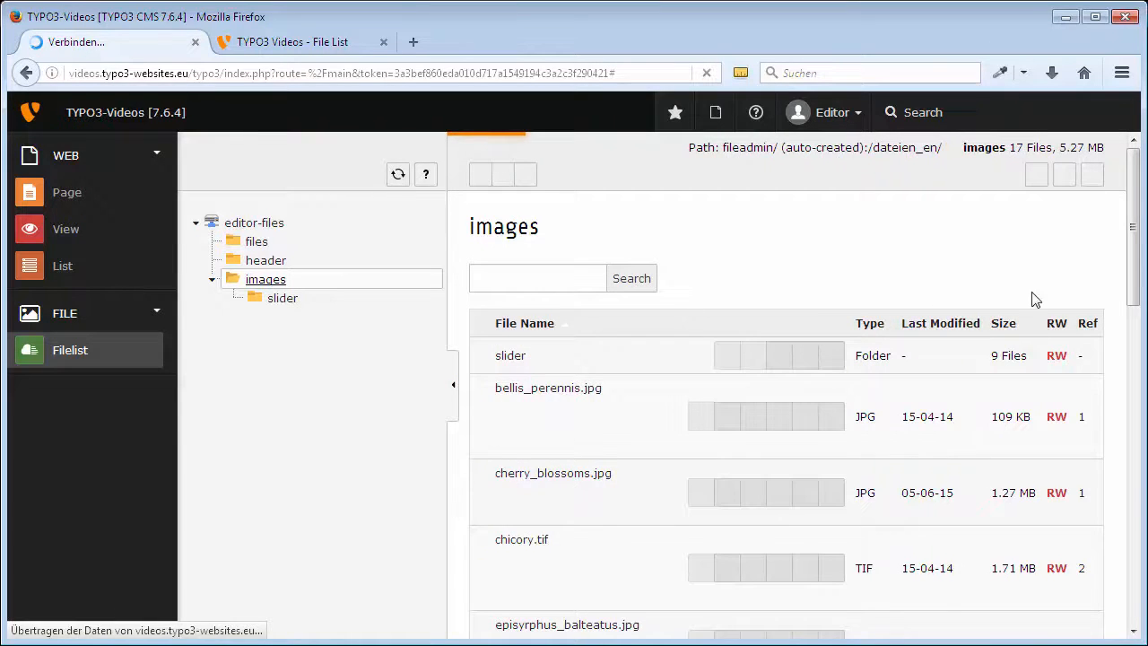
scroll(1133, 397, "down", 3)
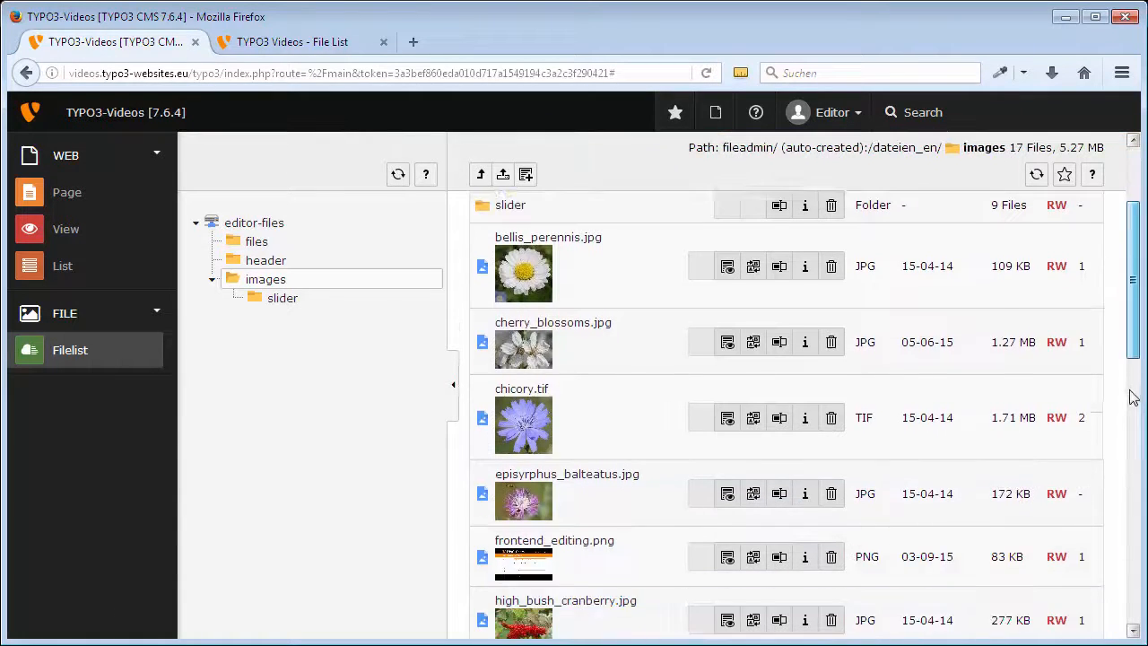
left_click_drag(1132, 397, 1121, 538)
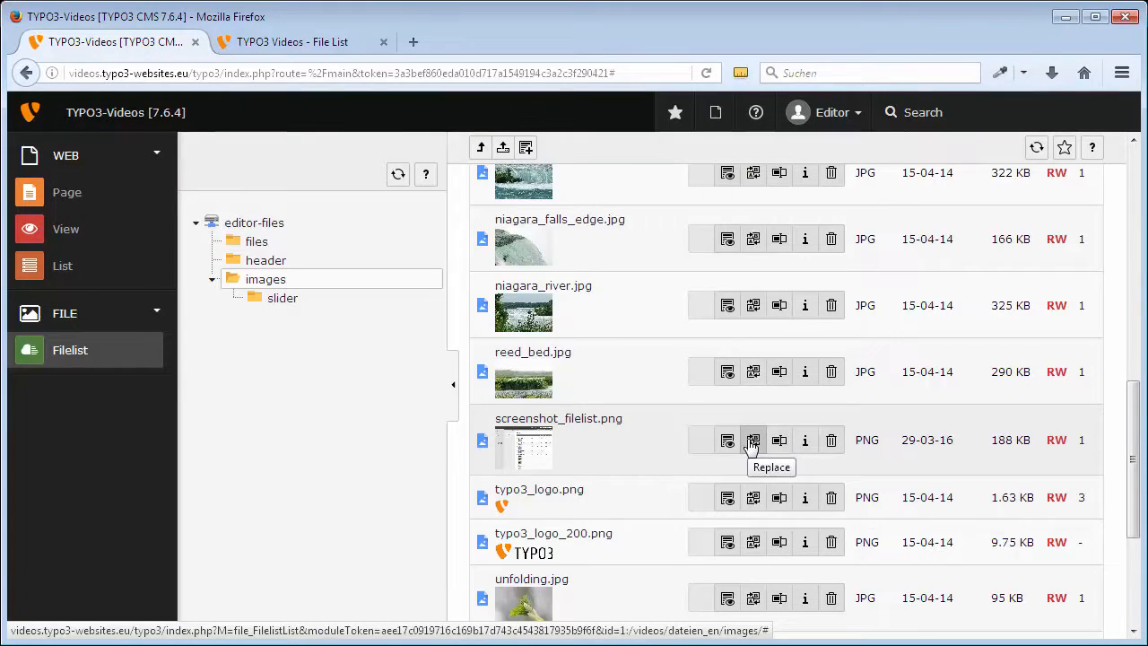
left_click(751, 442)
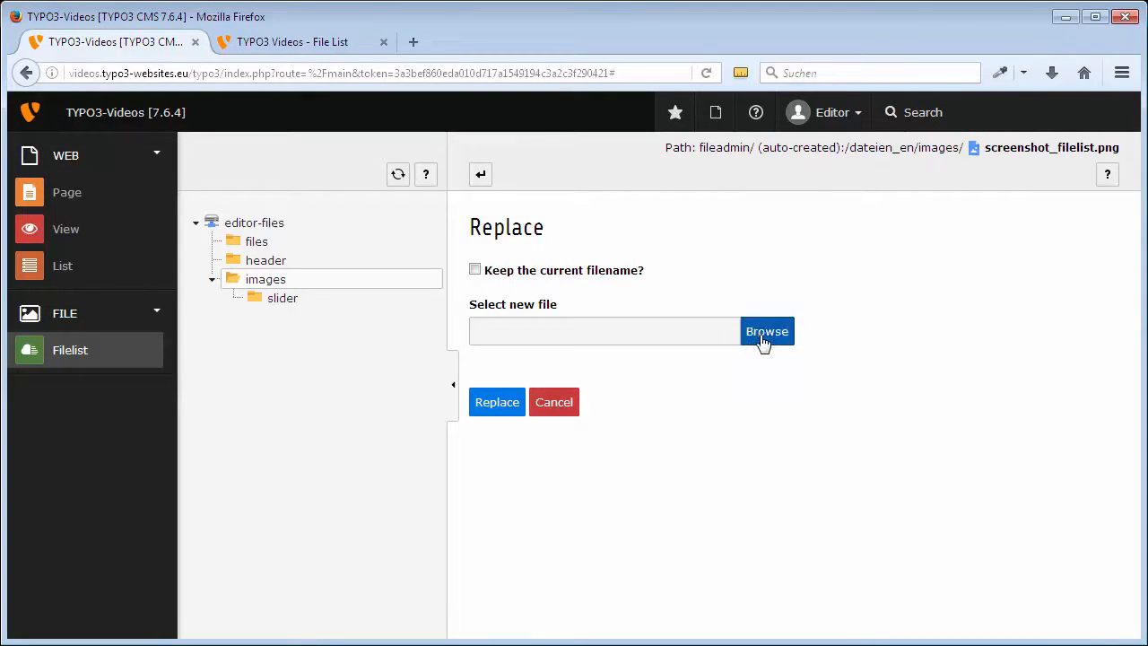
left_click(767, 331)
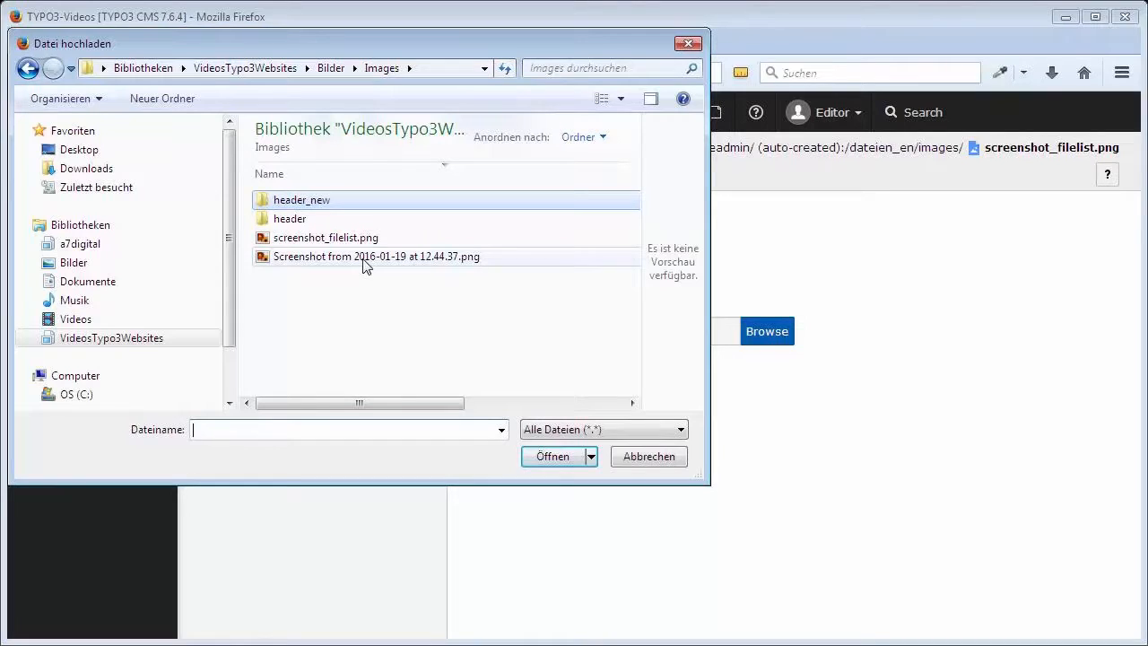
- Replace it with the newer screenshot while keeping the current filename
left_click(365, 260)
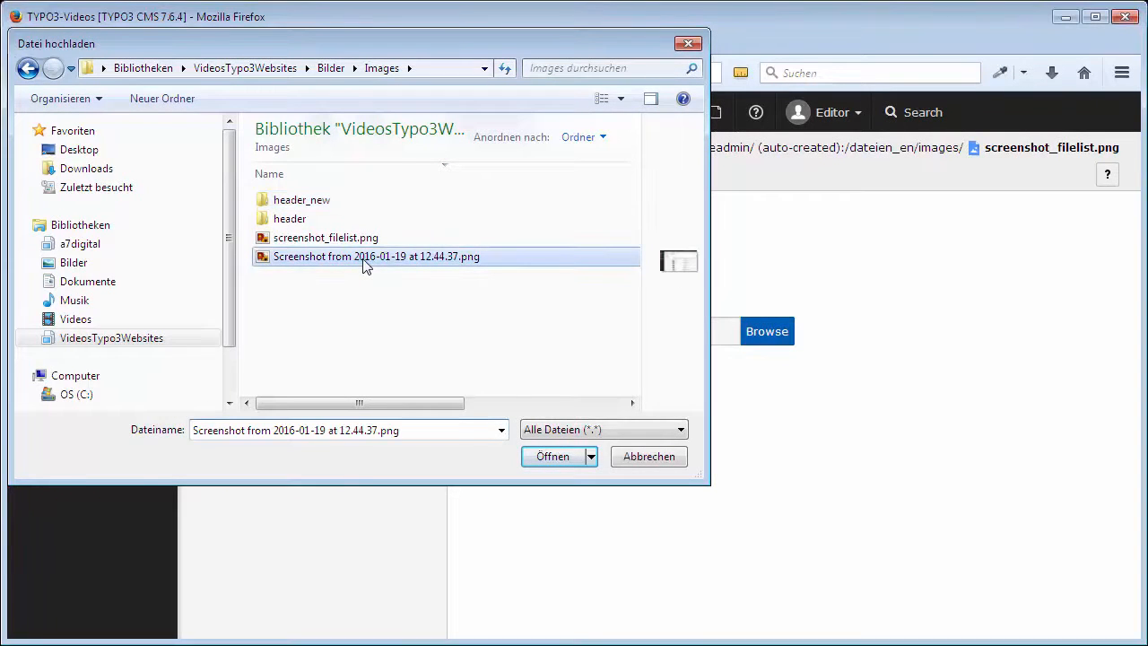
double_click(366, 260)
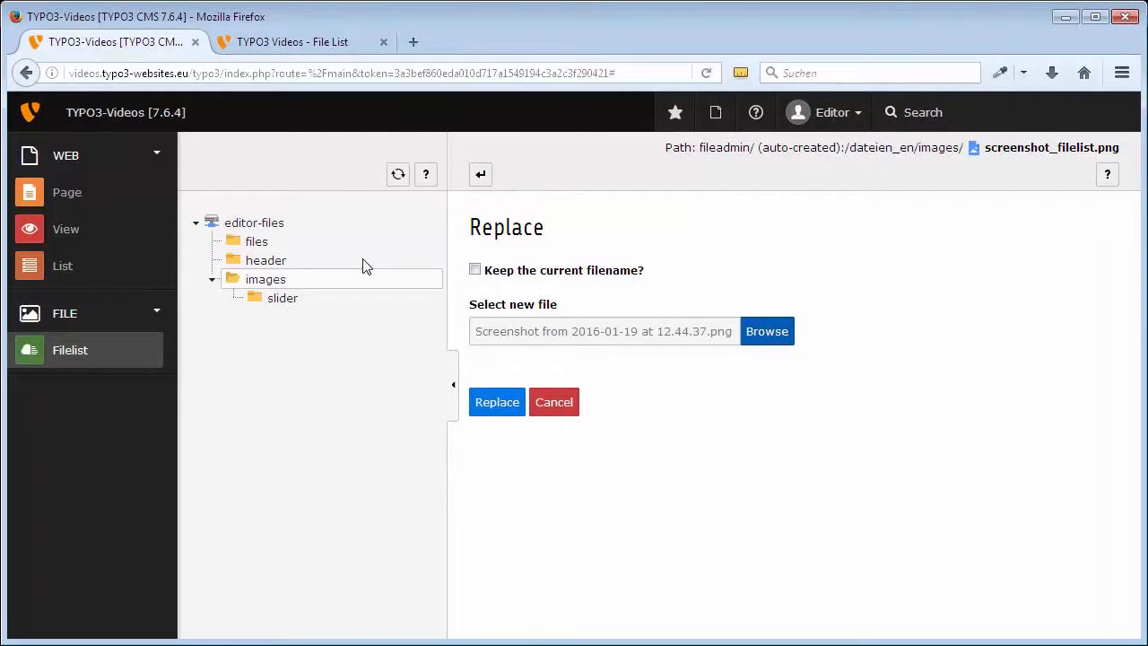
left_click(474, 270)
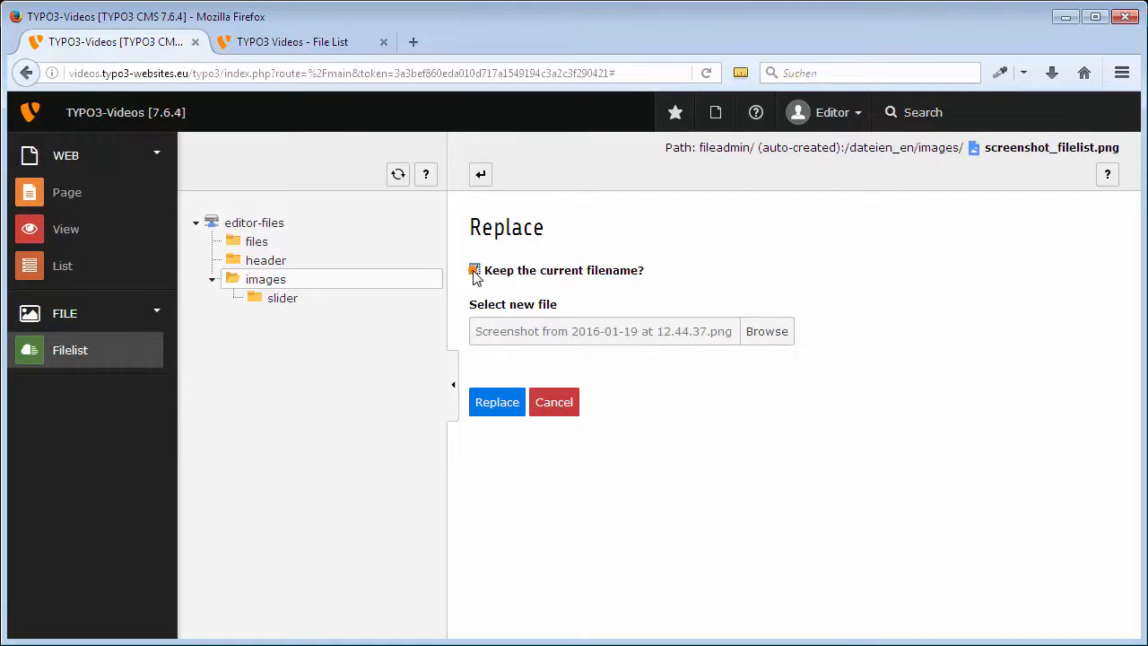
left_click(496, 402)
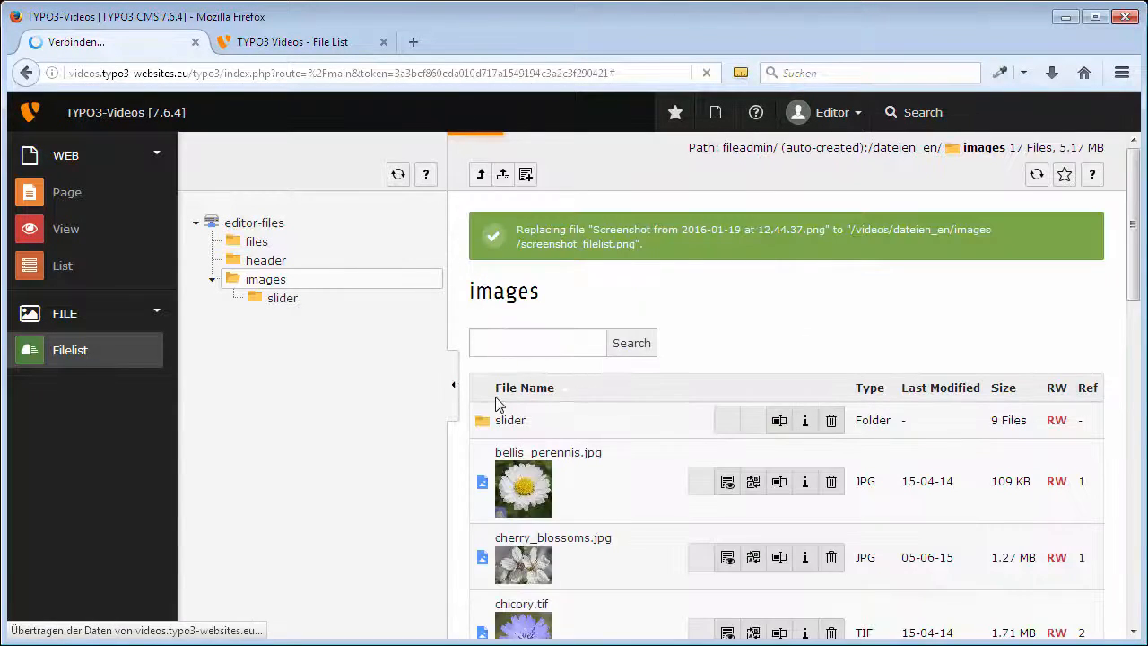
left_click_drag(1133, 260, 1130, 500)
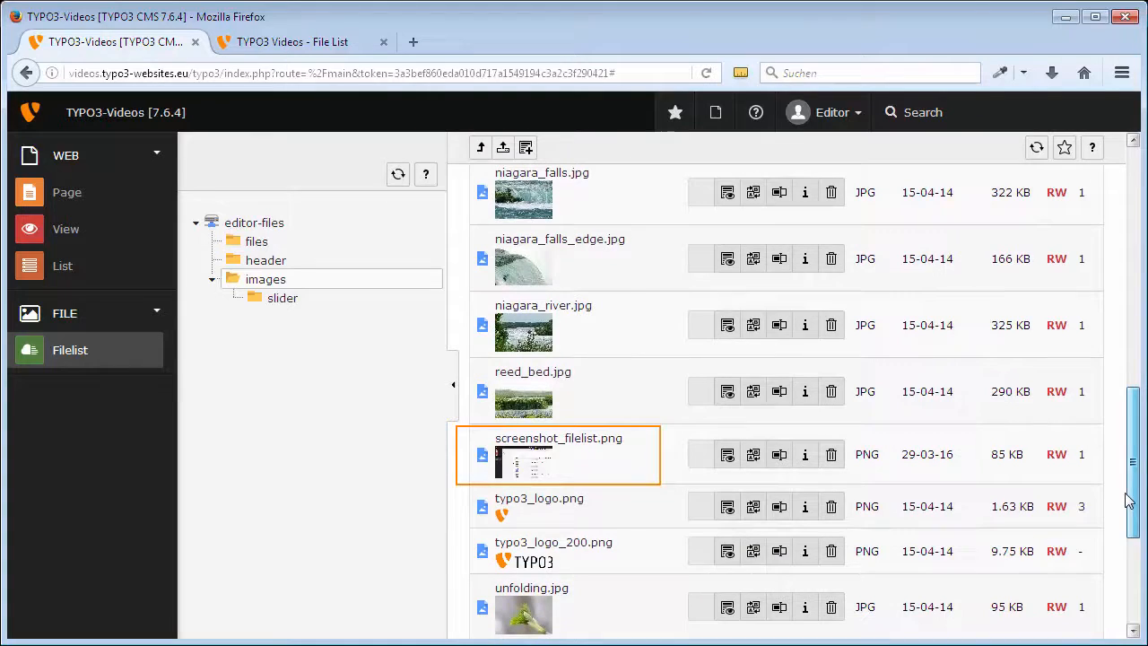
- Check the live File List page, then list the File List page's content records in the List module
left_click(292, 42)
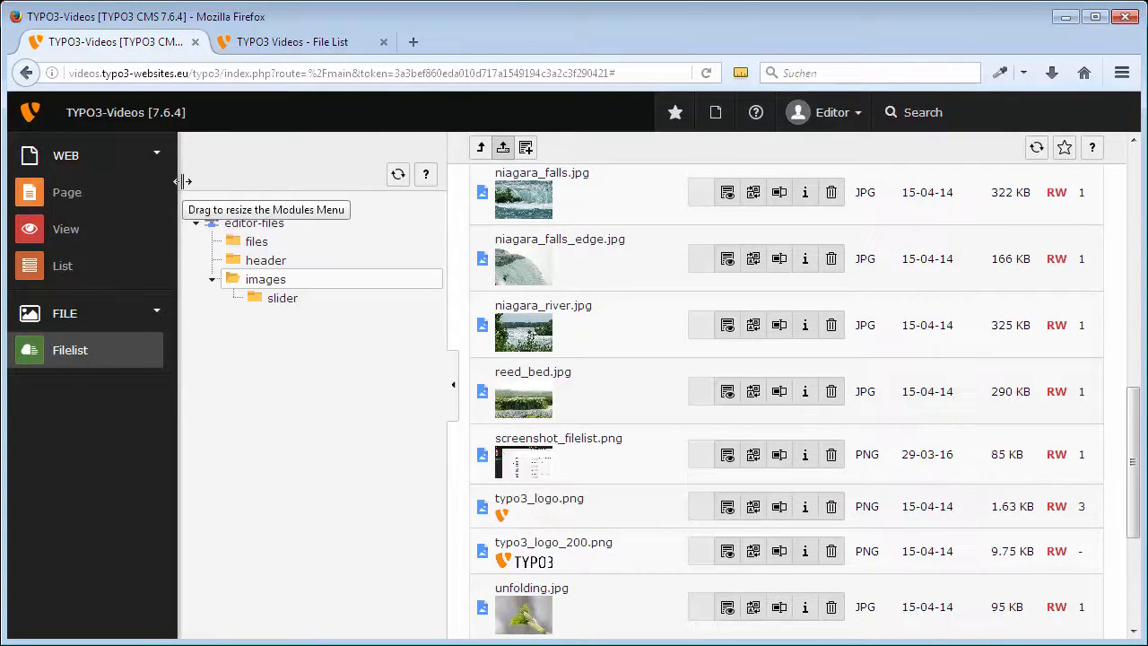
left_click(65, 267)
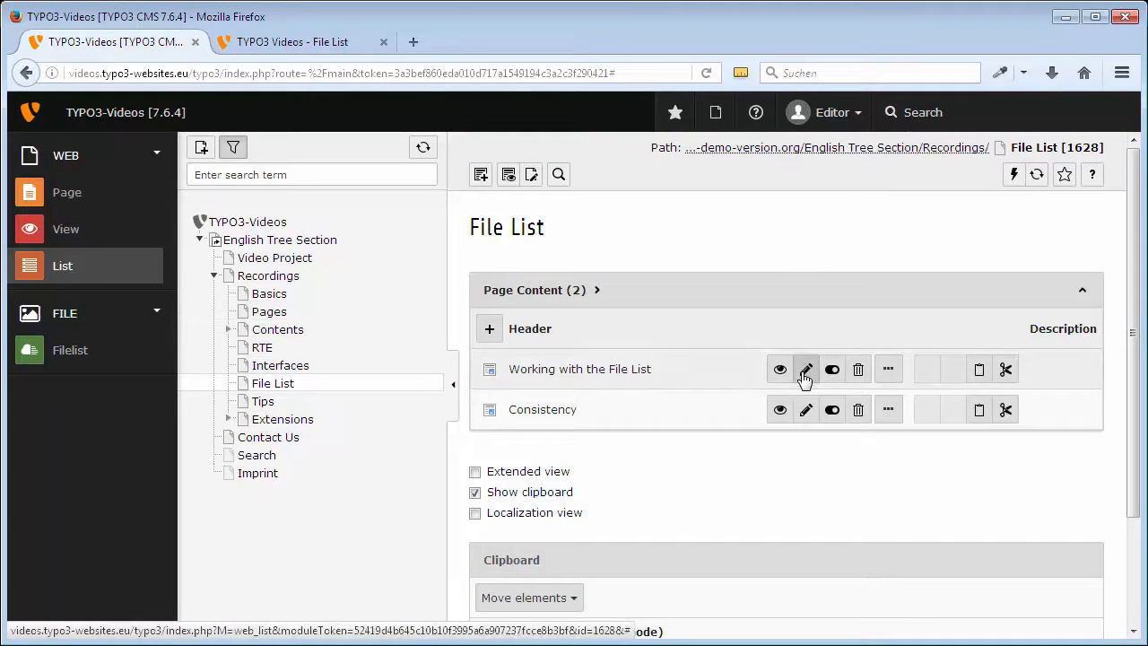
- Bring up the image editor for screenshot_filelist.png in the Working with the File List element
left_click(806, 370)
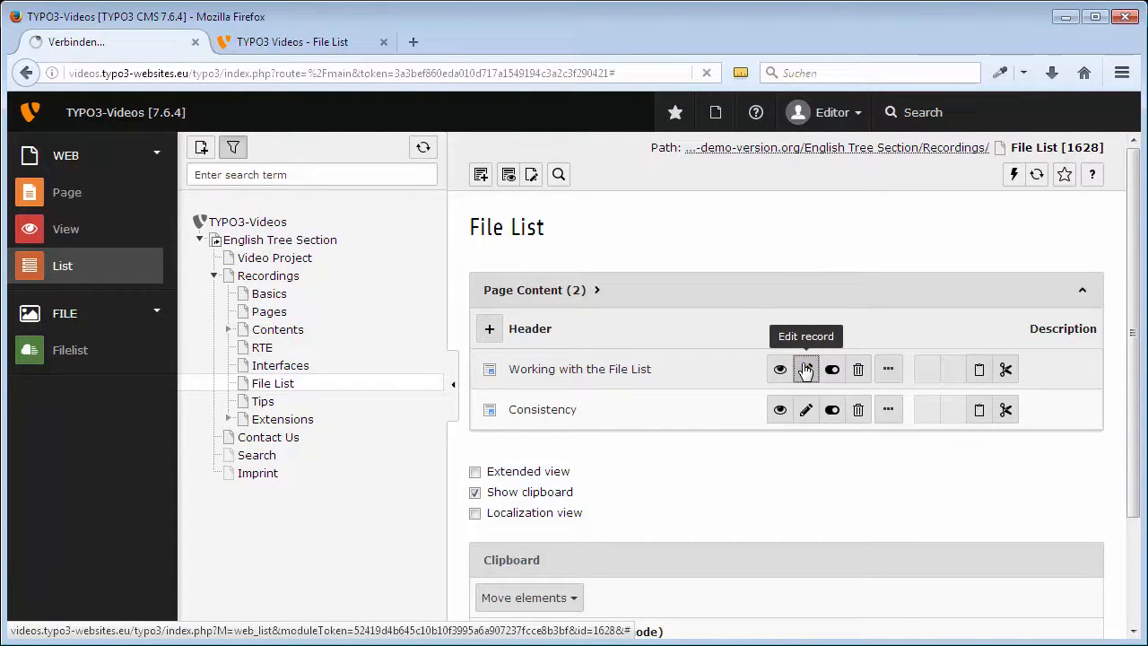
left_click(575, 276)
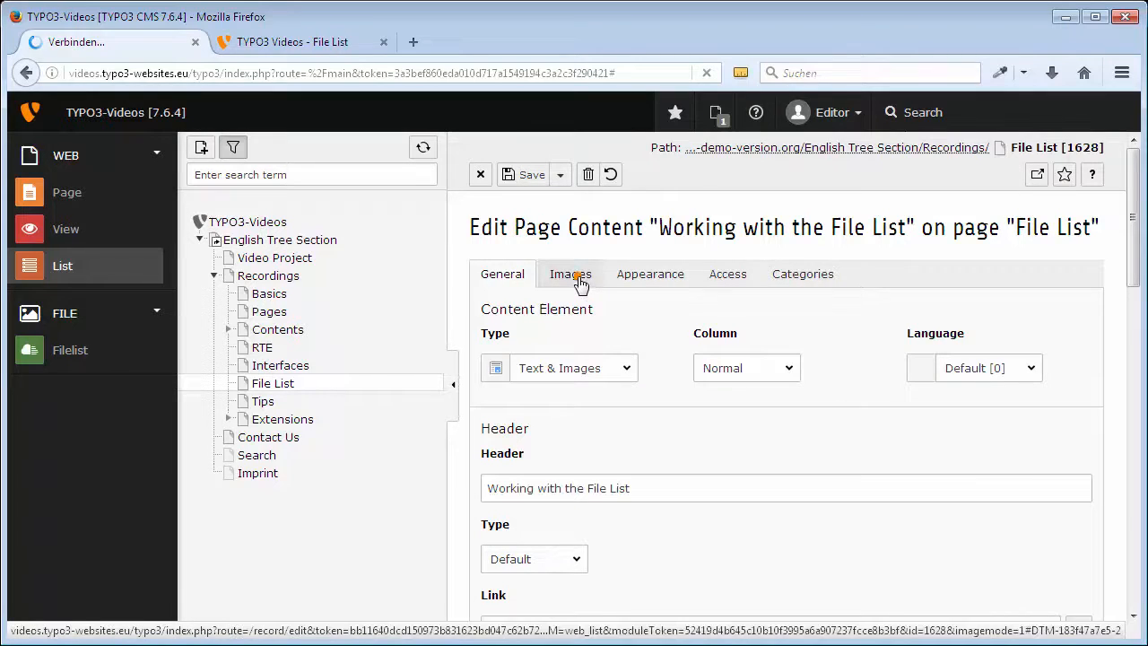
left_click(490, 435)
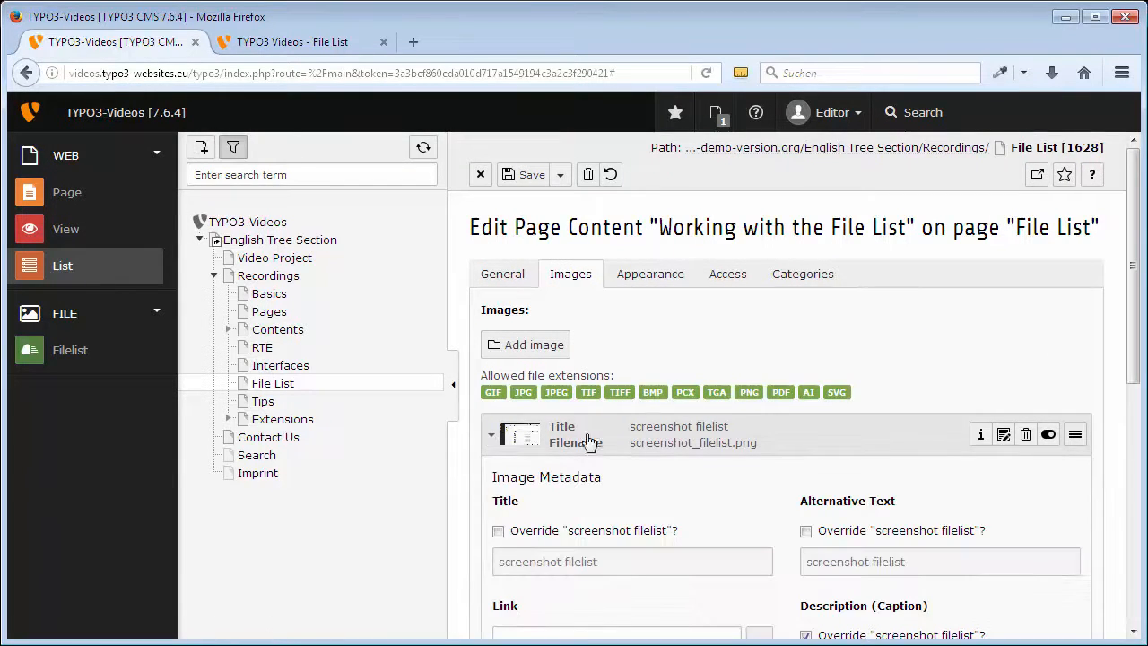
left_click_drag(1133, 337, 1116, 491)
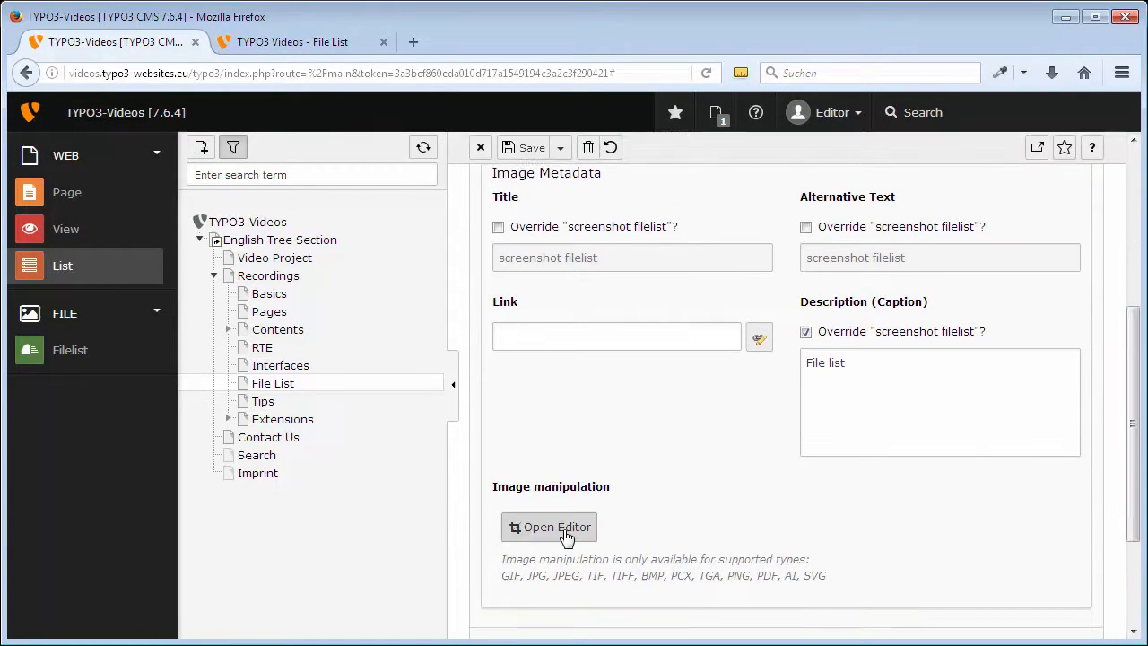
left_click(557, 553)
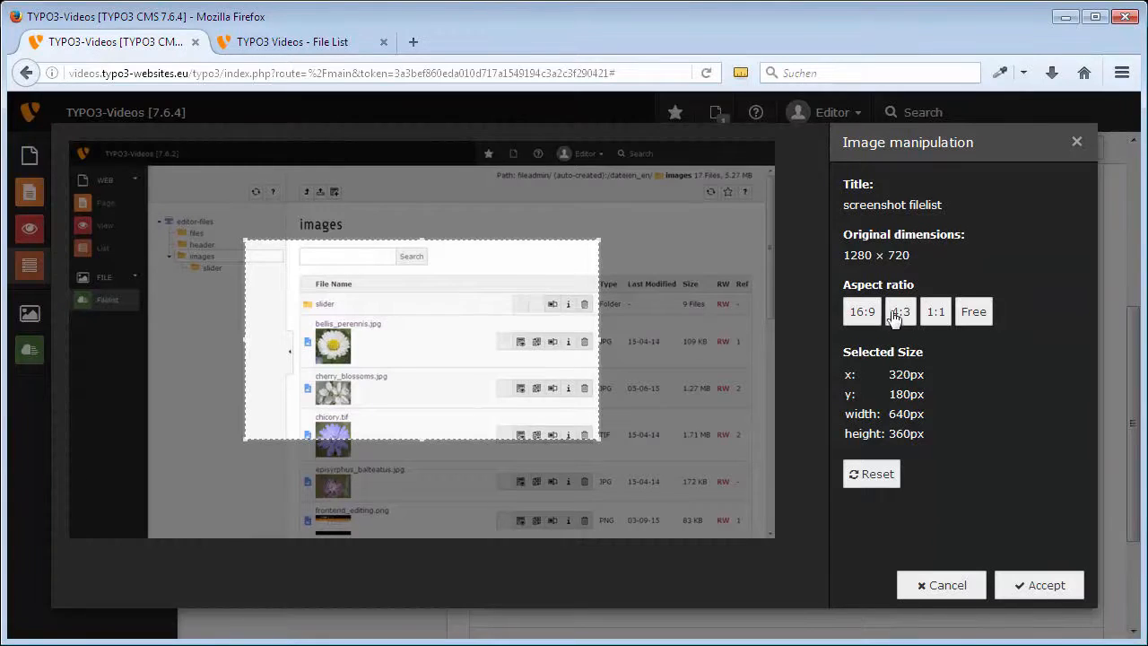
- Crop the screenshot to 4:3, 960×720 from the top-left corner, accept and save the element
left_click(901, 312)
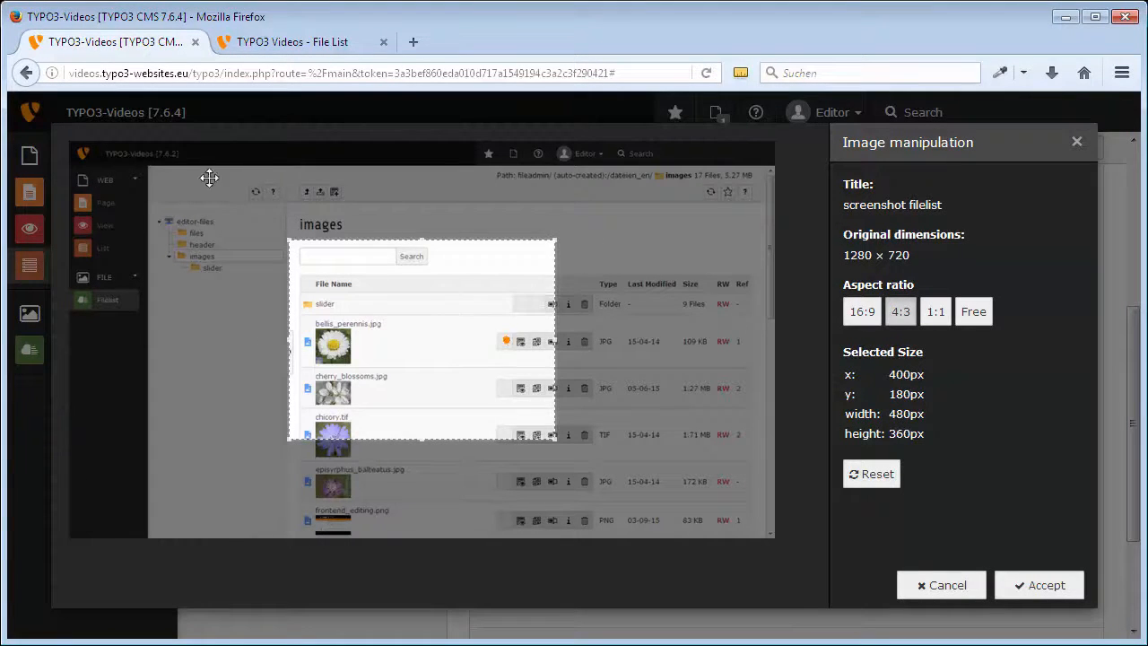
left_click_drag(431, 341, 173, 185)
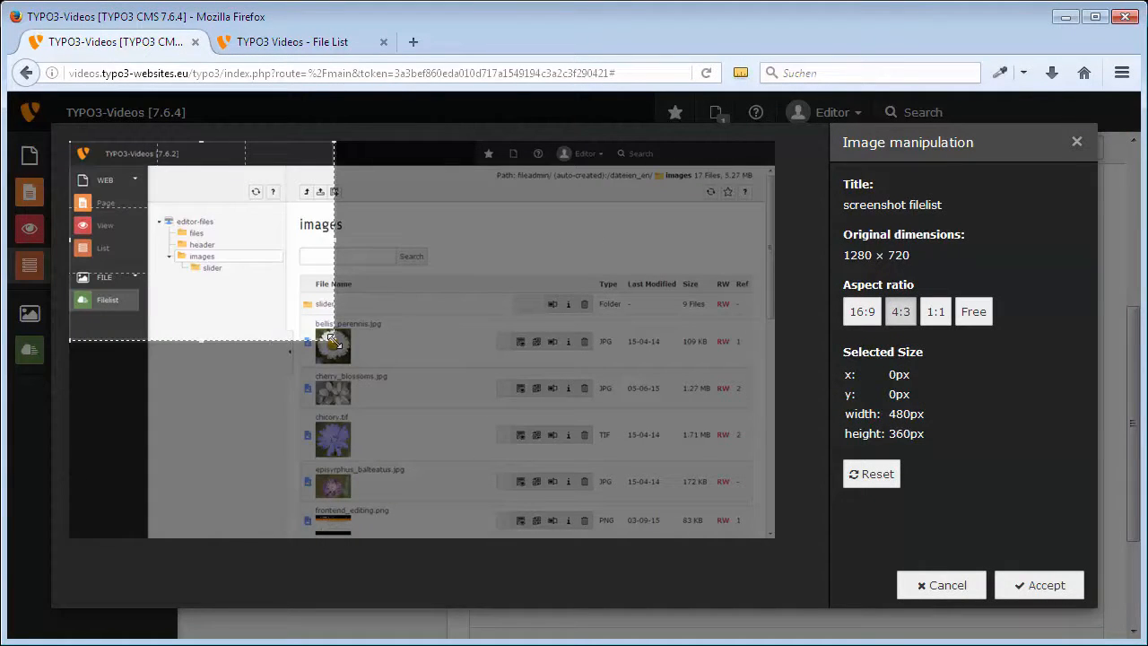
left_click_drag(334, 341, 602, 547)
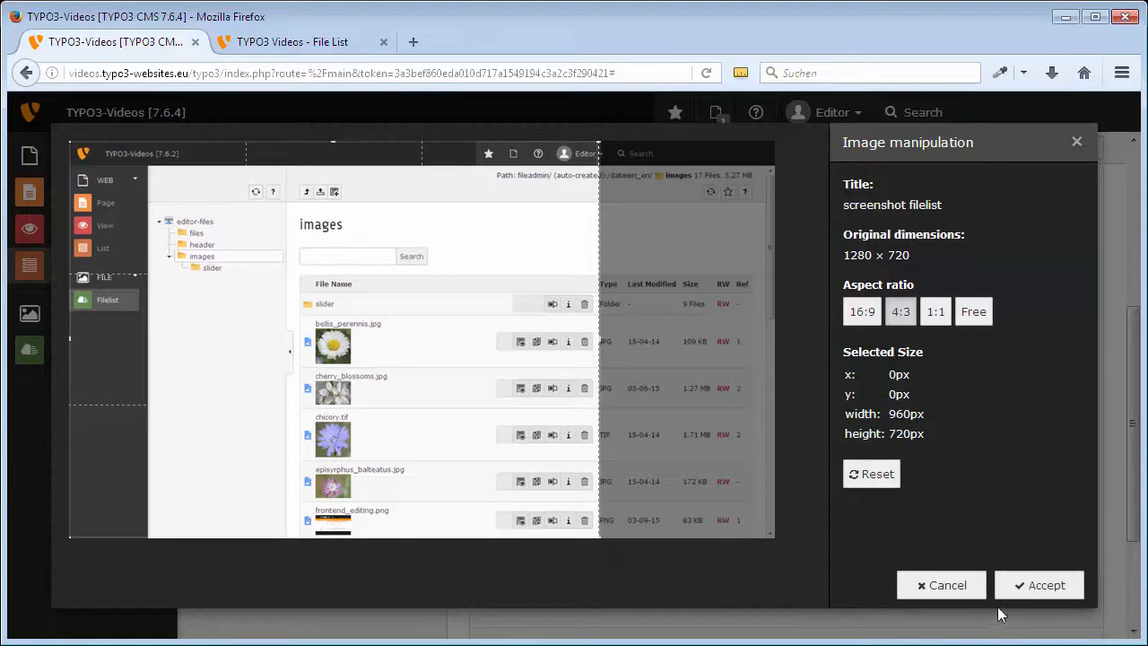
left_click(1039, 585)
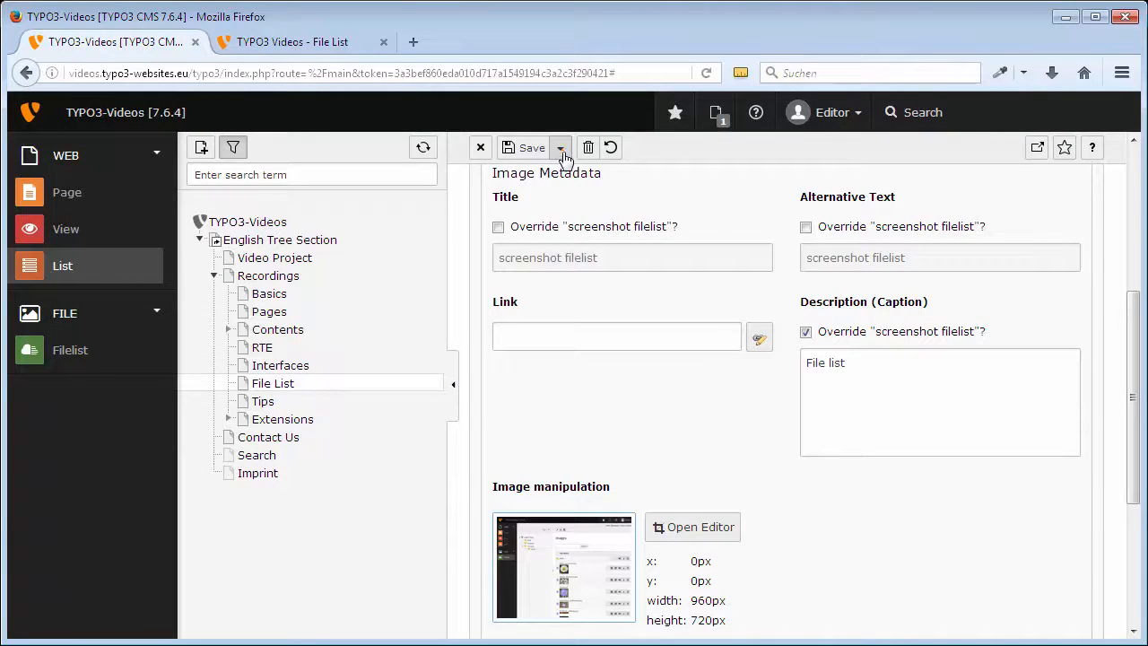
left_click(559, 147)
left_click(577, 221)
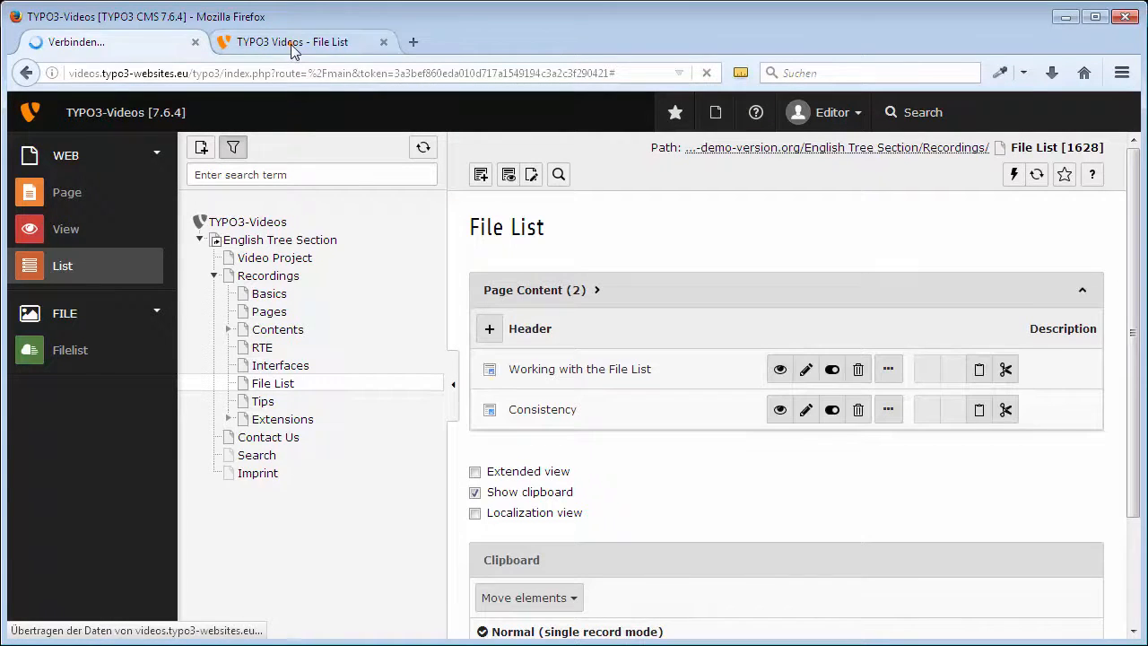
- View the cropped screenshot on the live File List page, then go to the Contents page
left_click(291, 42)
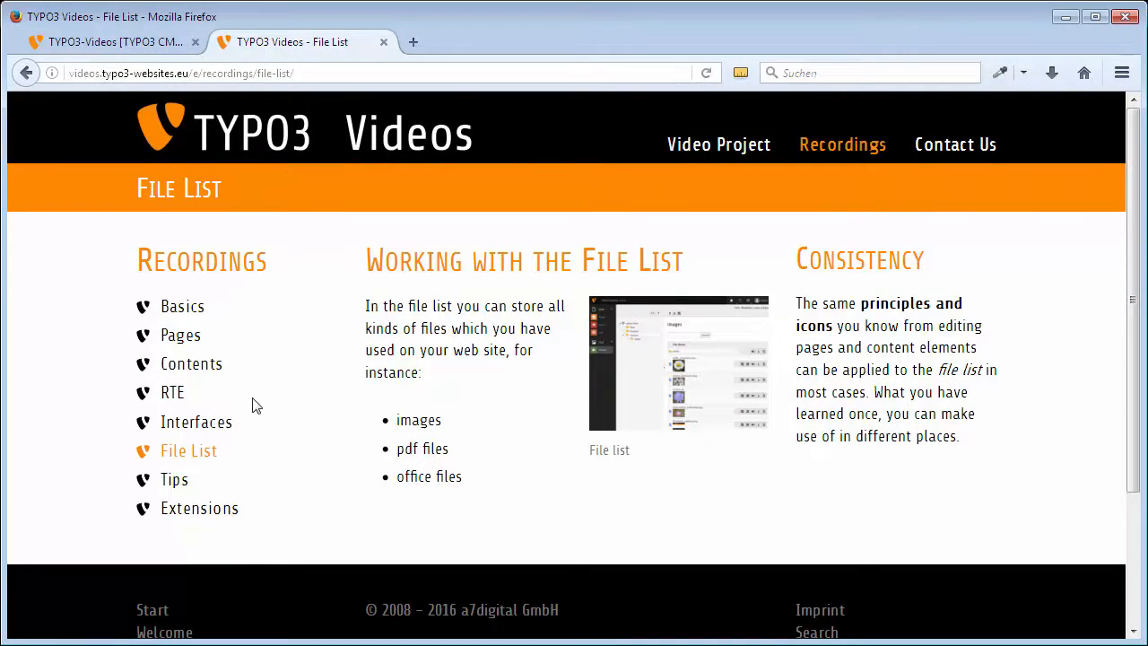
left_click(217, 367)
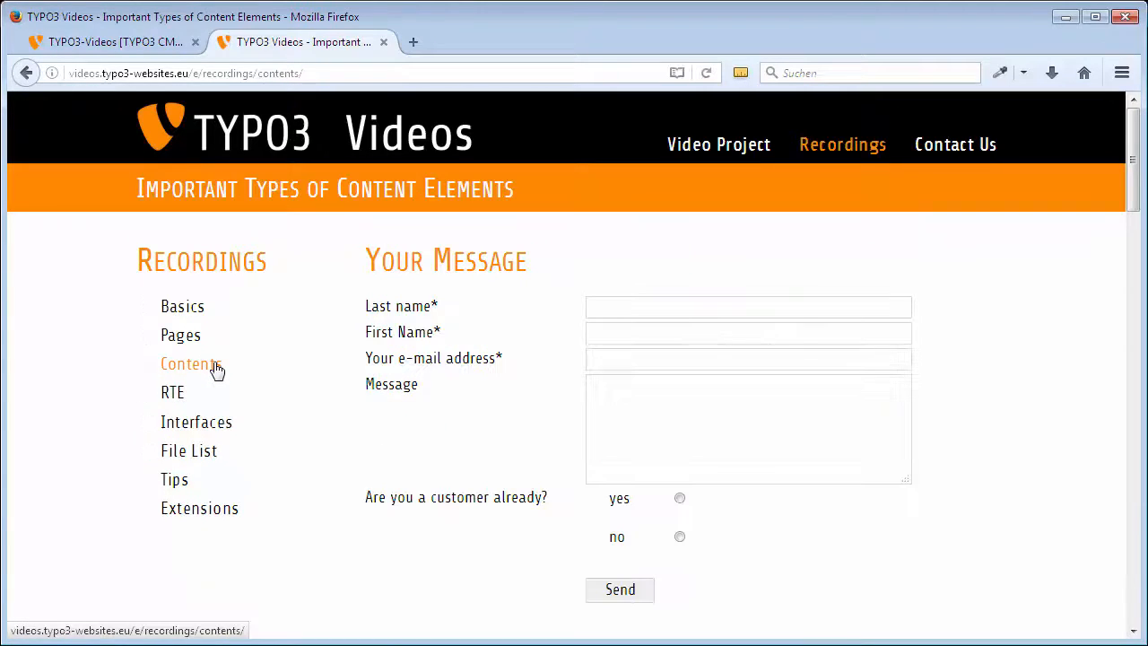
mouse_move(1136, 166)
left_mouse_down()
mouse_move(1139, 334)
mouse_move(1136, 117)
left_mouse_up()
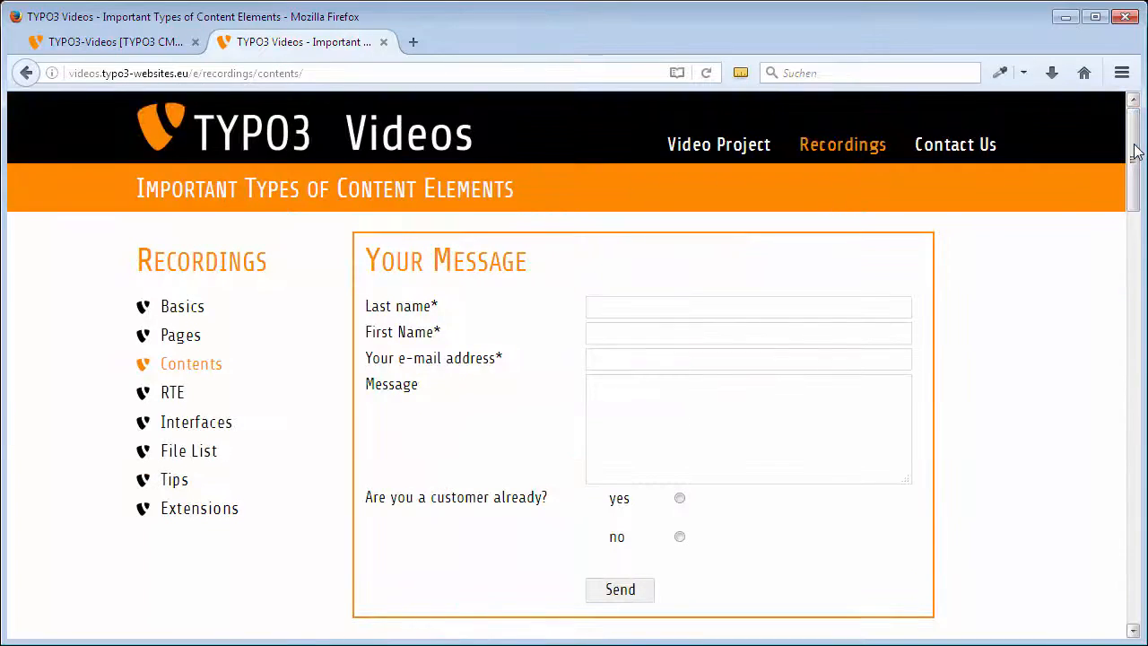
- Browse the website's Extensions section to its News and Slider pages
left_click(199, 508)
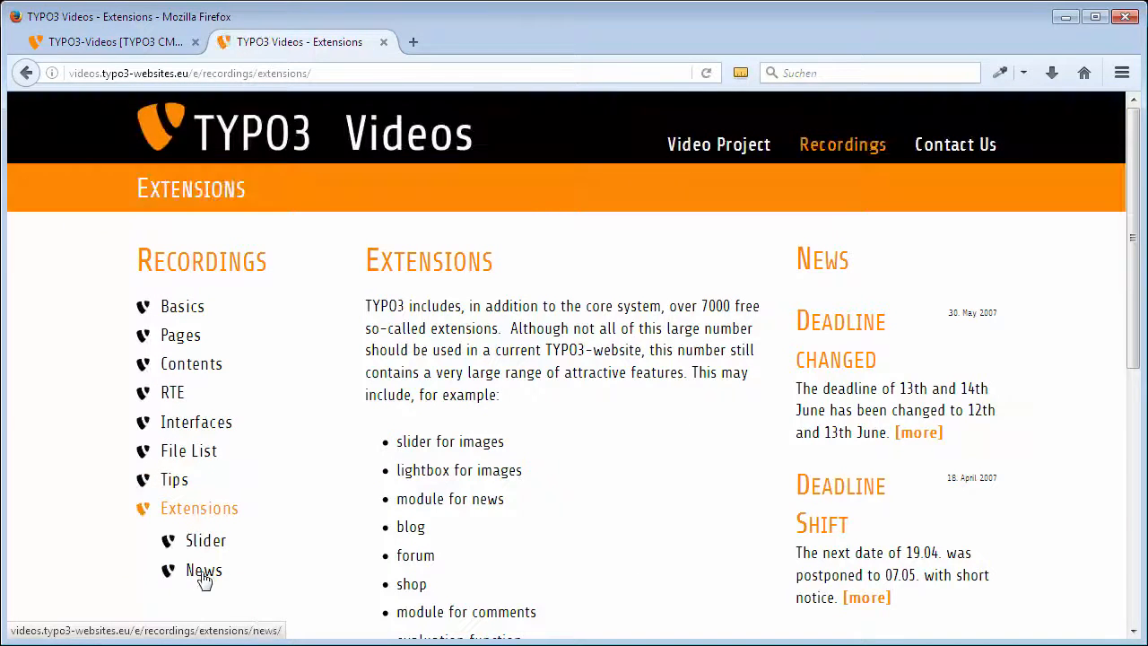
left_click(204, 571)
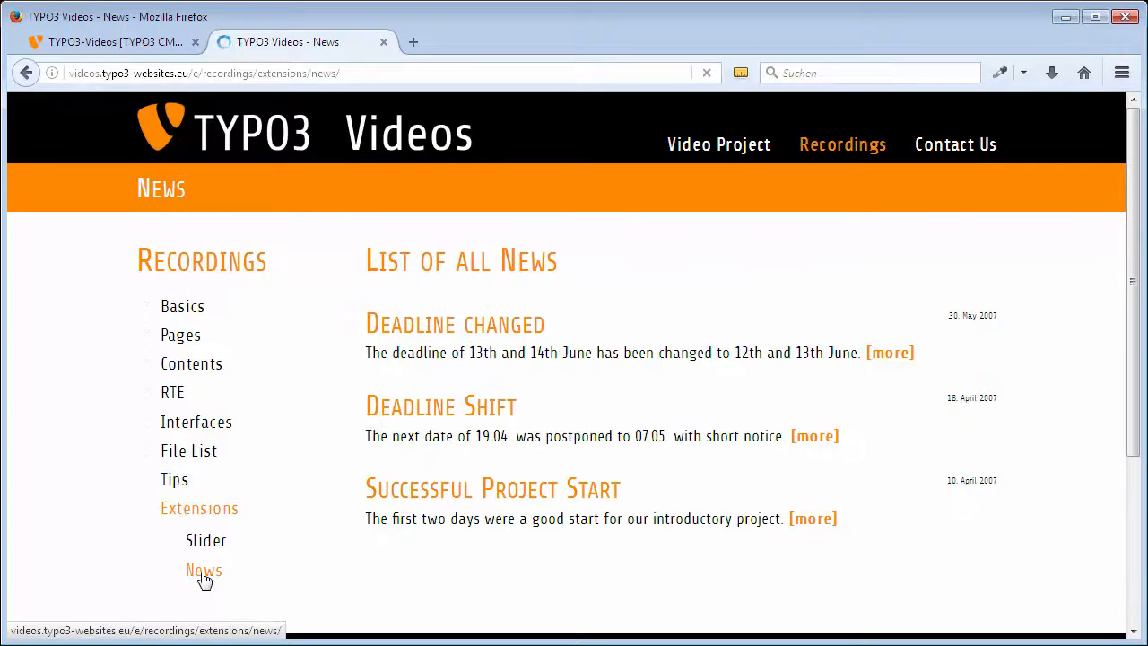
left_click(205, 541)
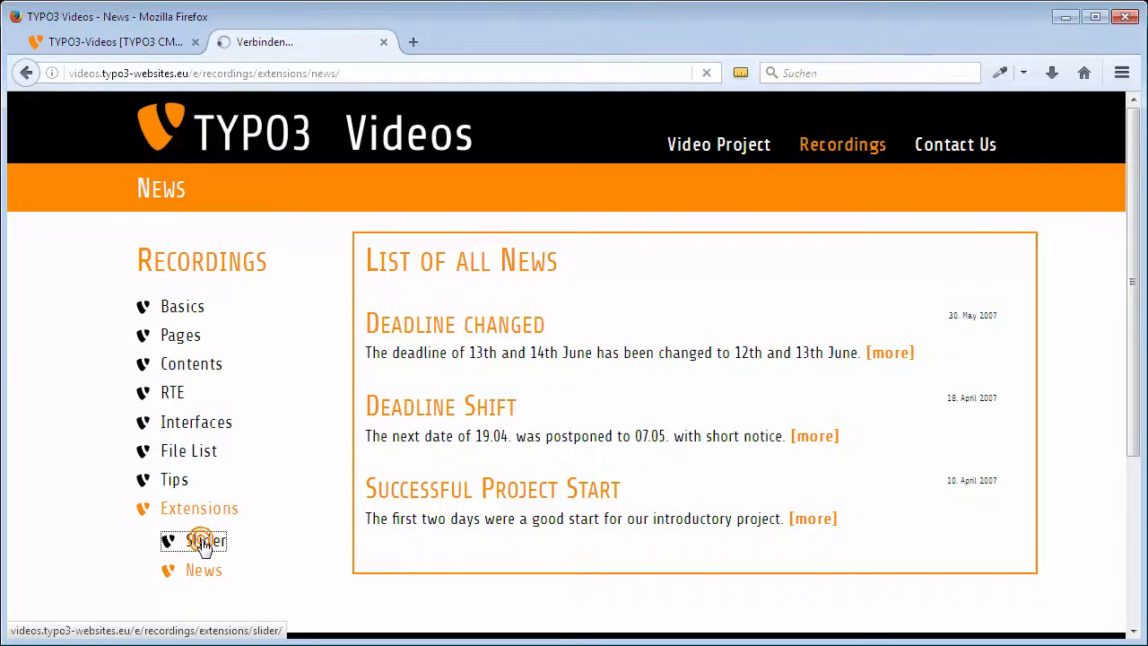